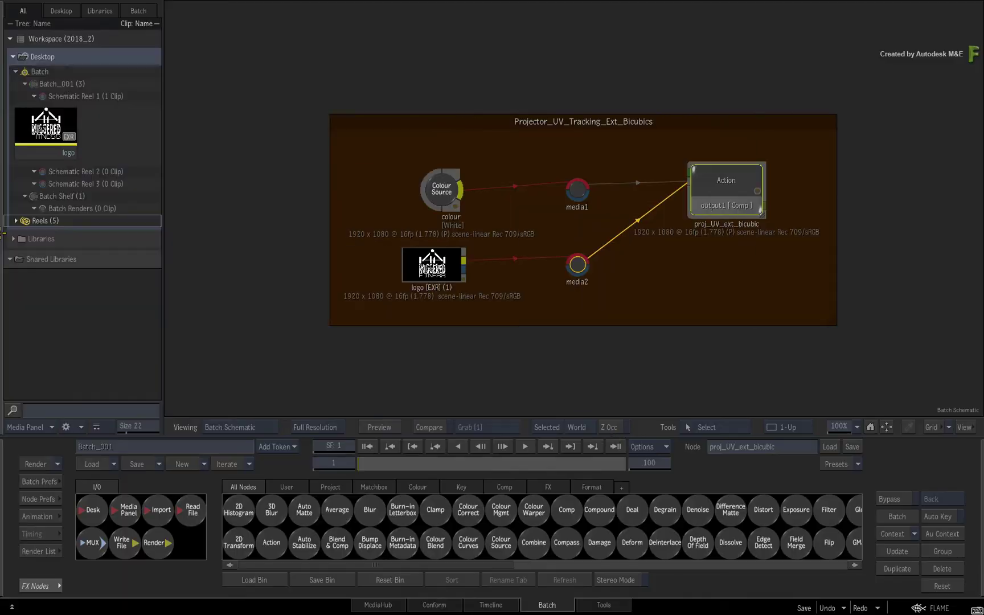
Step: Open the batch setup browser to view the proj_UVs_START setup, and exit without loading it
left_click(45, 129)
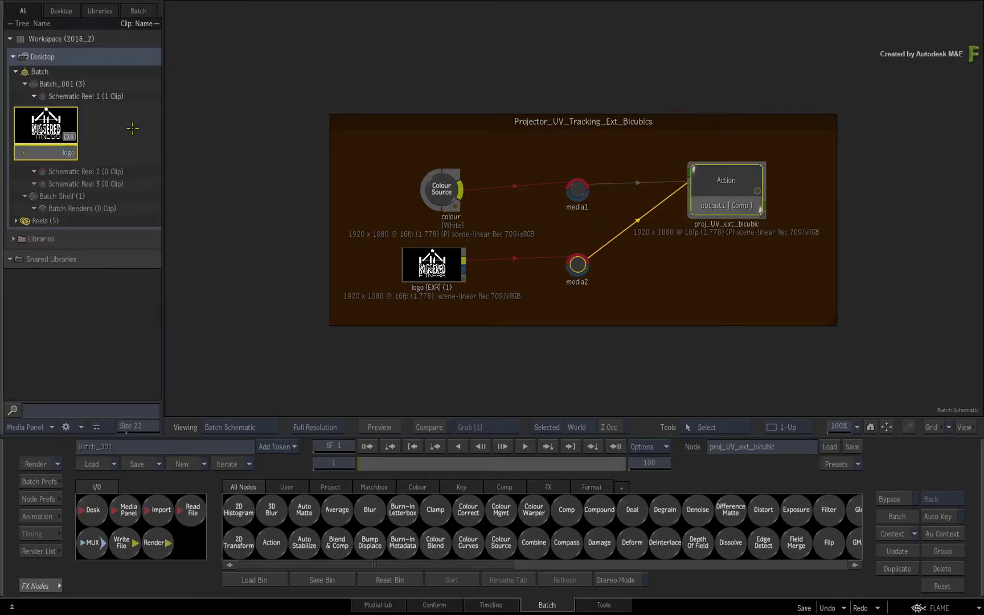
mouse_move(2, 261)
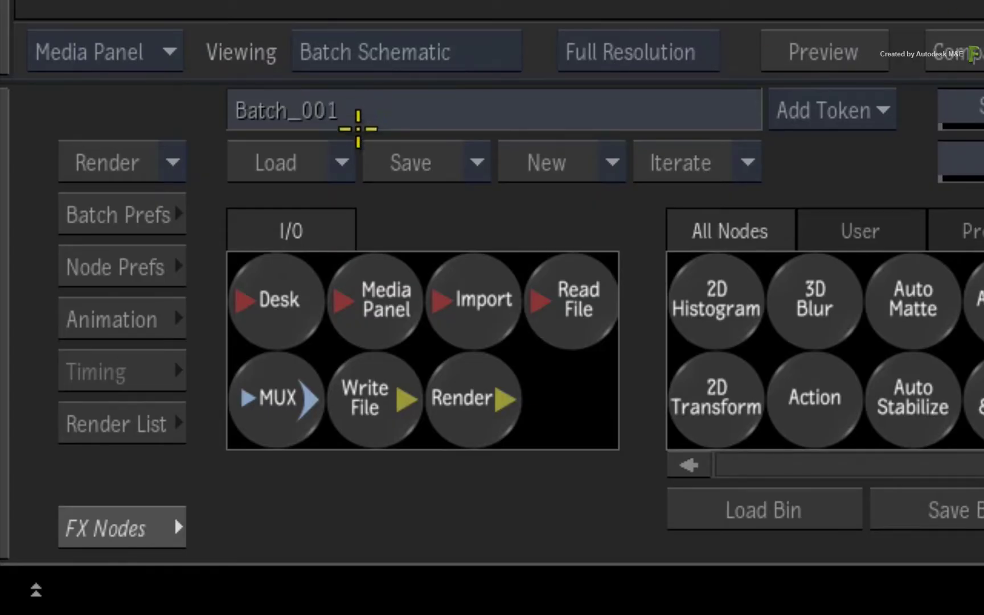
left_click(342, 160)
left_click(366, 261)
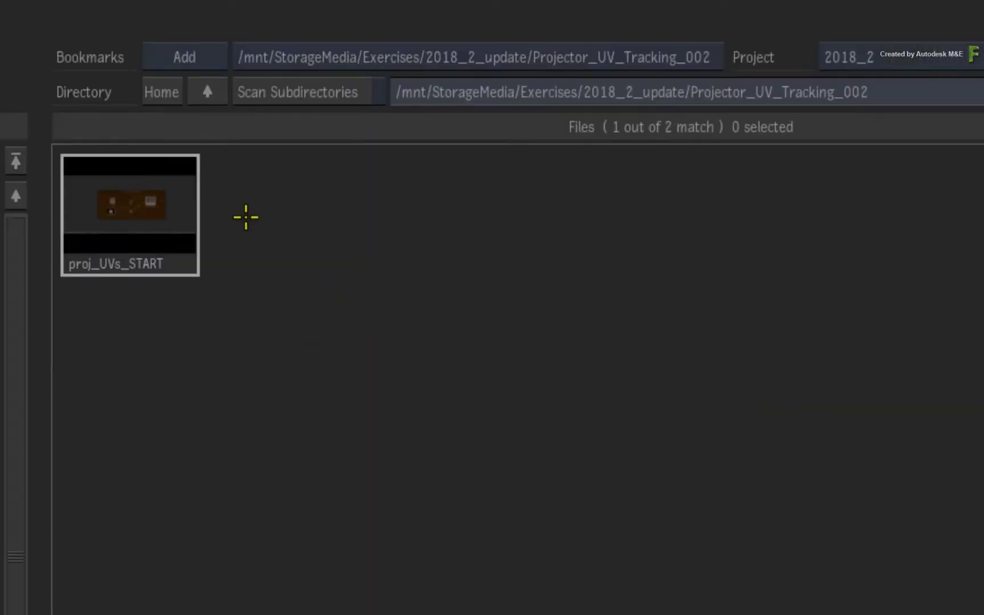
left_click(139, 500)
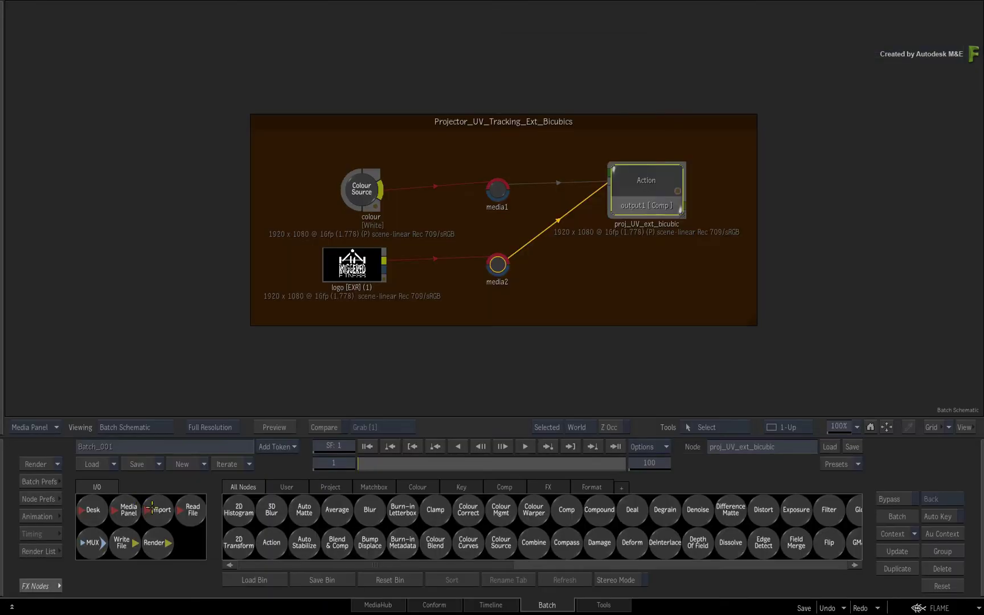
Step: Select the Action node, switch to a 2-Up view and show the Action schematic beside the composite output
left_click(650, 177)
key("alt+2")
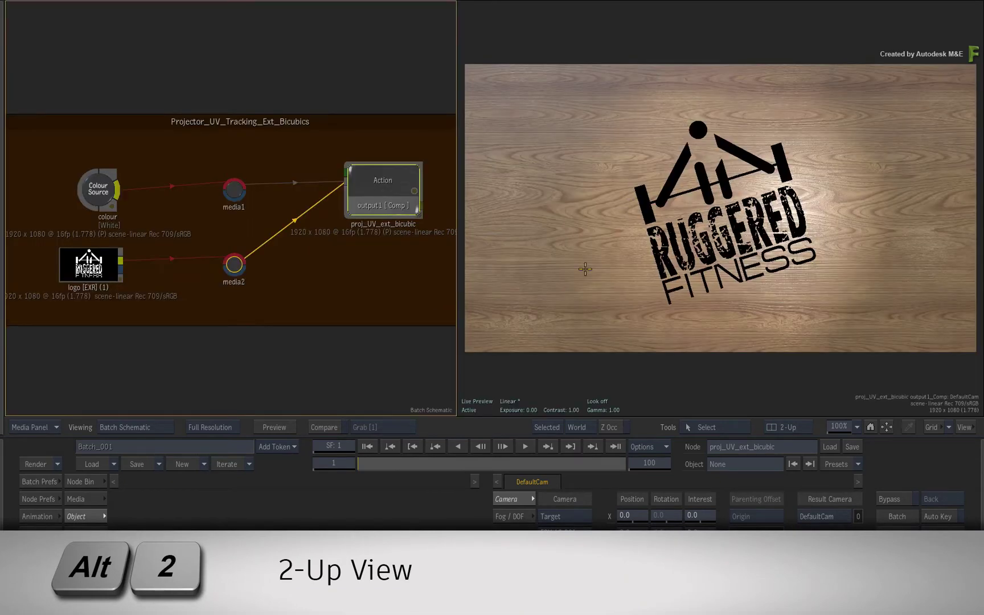
key("Escape")
left_click_drag(389, 374, 72, 265)
left_click_drag(275, 307, 236, 242)
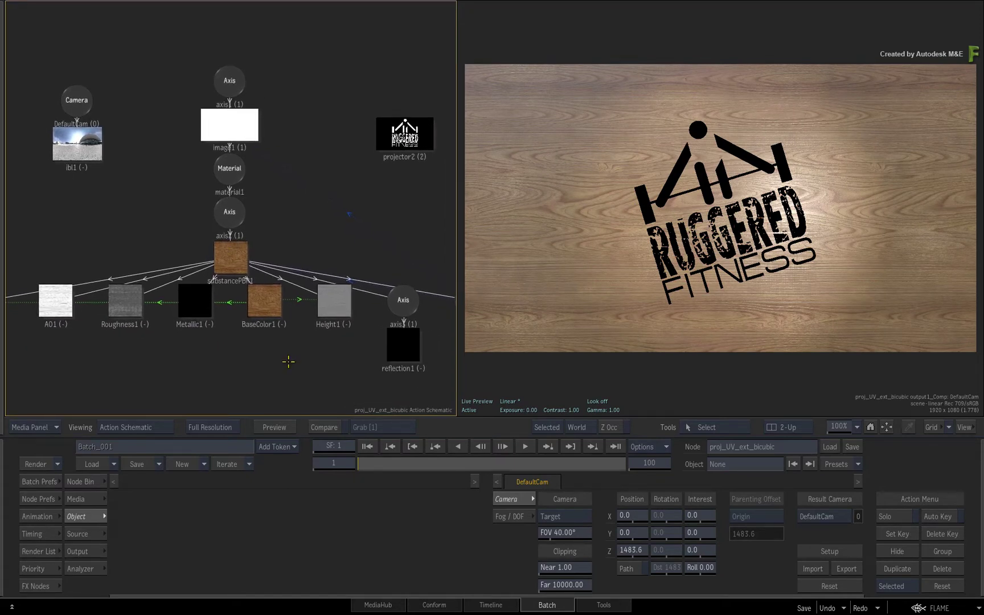
Step: Examine the image surface, substance PBR texture, logo projector and IBL nodes in the Action schematic
mouse_move(244, 128)
left_mouse_down()
mouse_move(293, 119)
mouse_move(237, 129)
left_mouse_up()
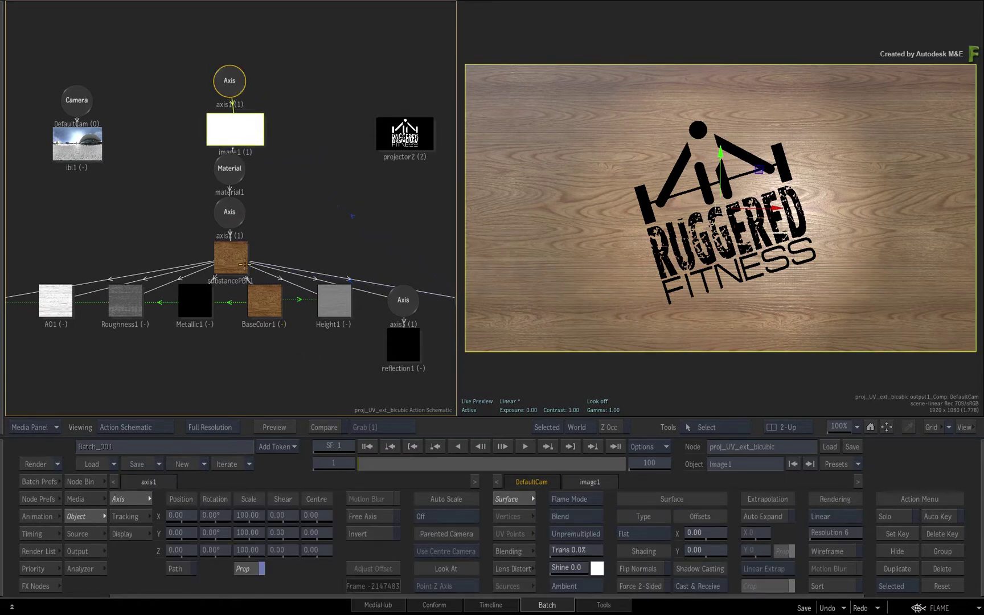
mouse_move(235, 265)
left_mouse_down()
mouse_move(265, 253)
mouse_move(231, 266)
left_mouse_up()
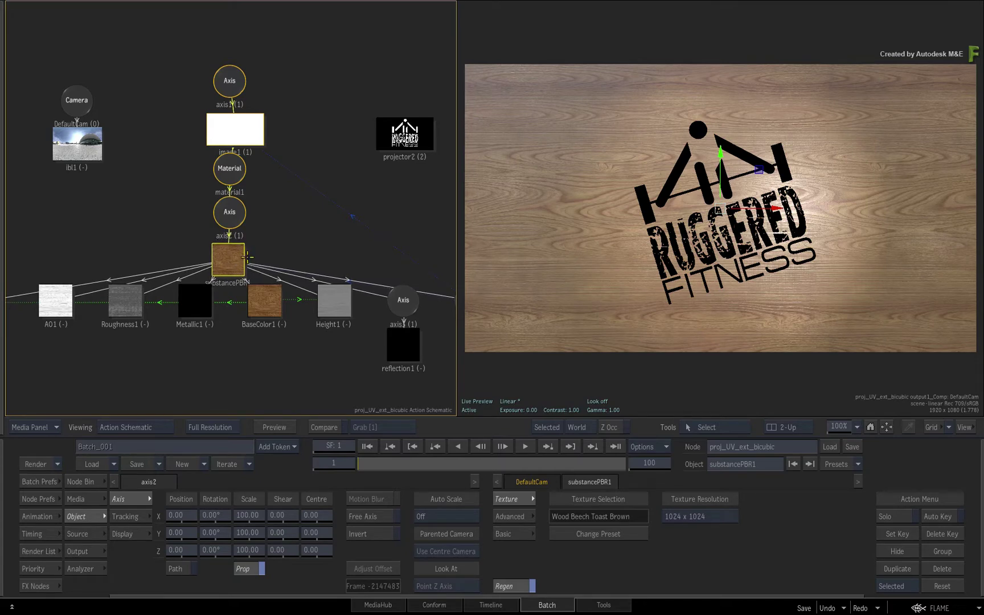
left_click_drag(411, 149, 378, 150)
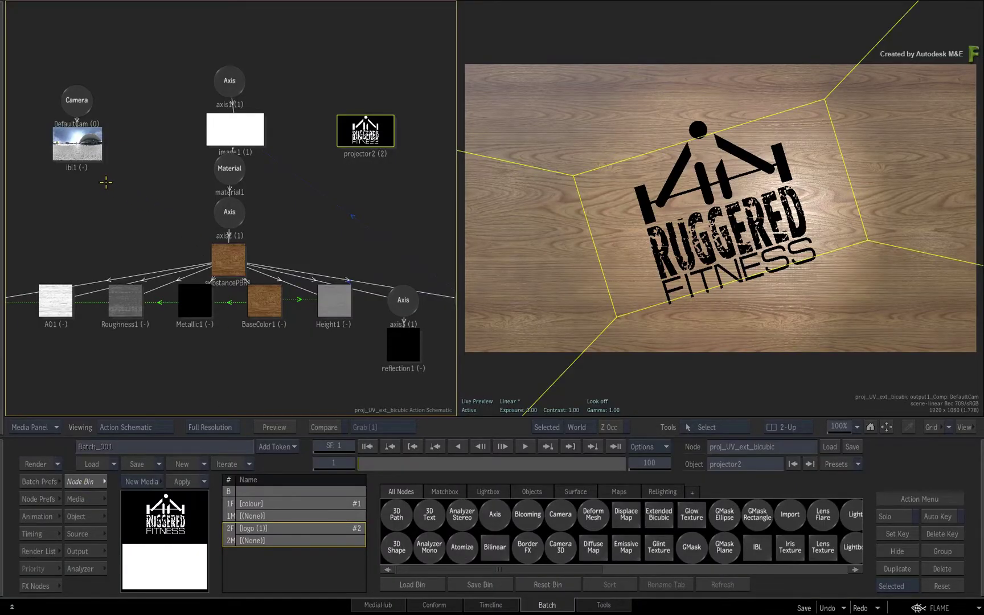
left_click_drag(78, 144, 78, 159)
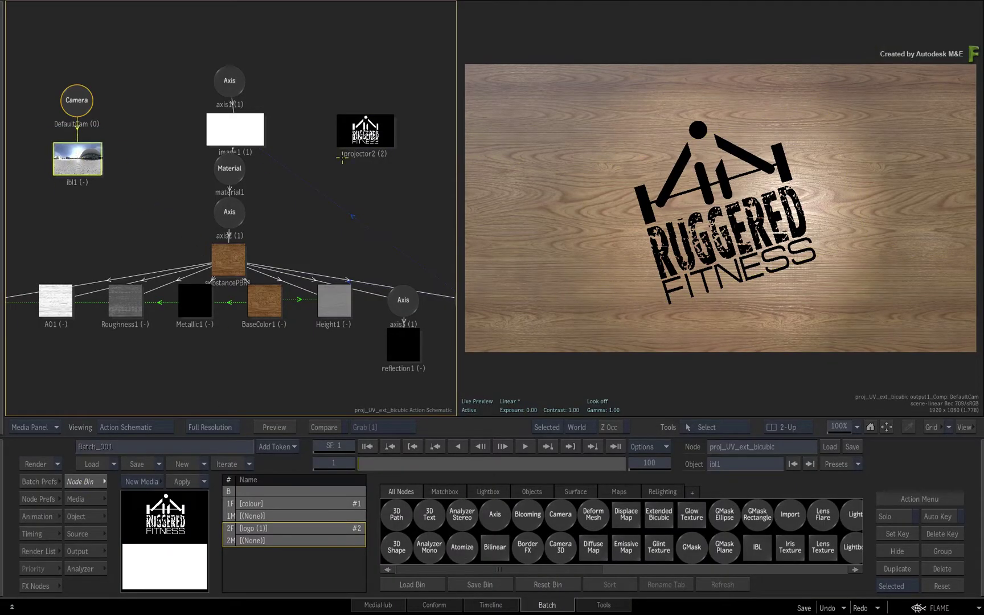
Step: Move the light node directly above the logo projector node in the Action schematic
left_click_drag(425, 196, 266, 208)
left_click_drag(389, 134, 210, 93)
left_click_drag(309, 241, 370, 238)
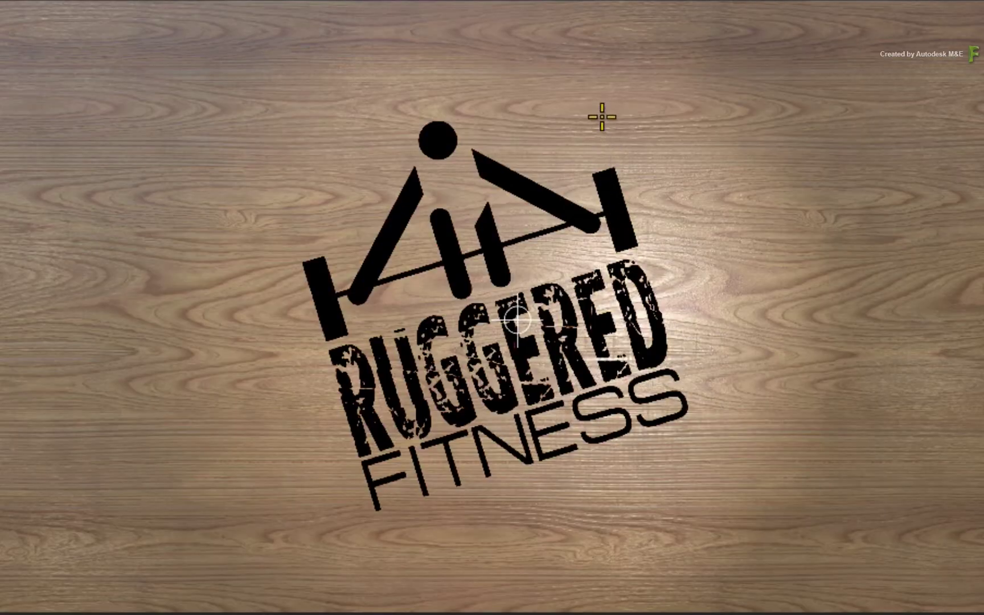
left_click(609, 61)
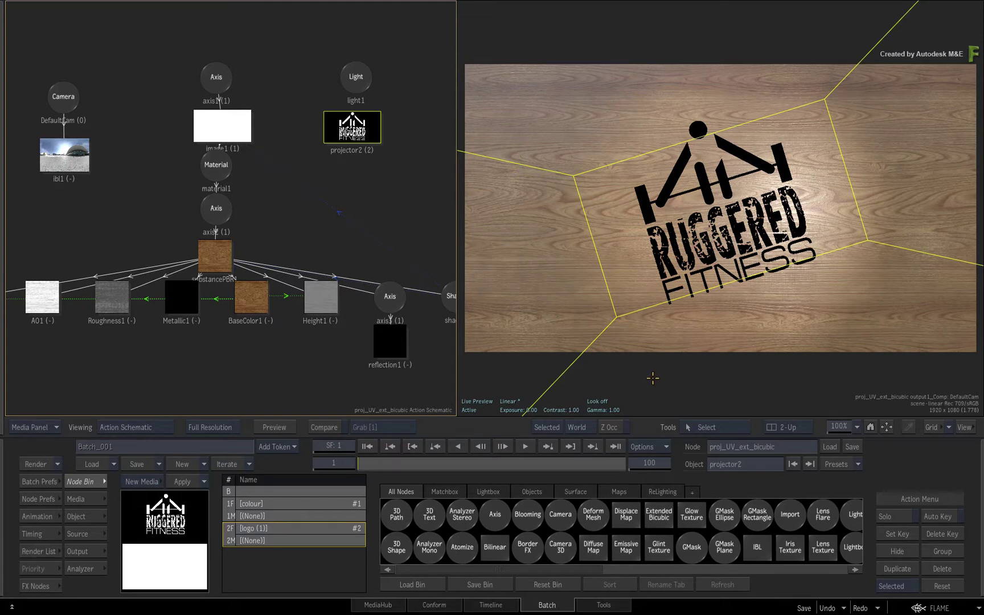
Step: Set the logo projector's UV tracking reference at frame 1 and unset it again
left_click(559, 329)
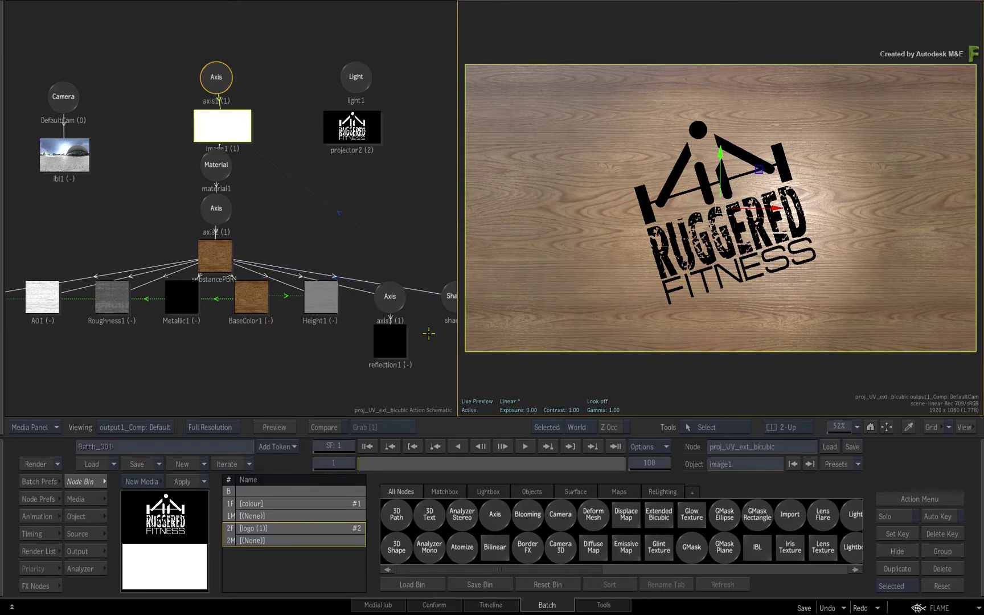
left_click(341, 129)
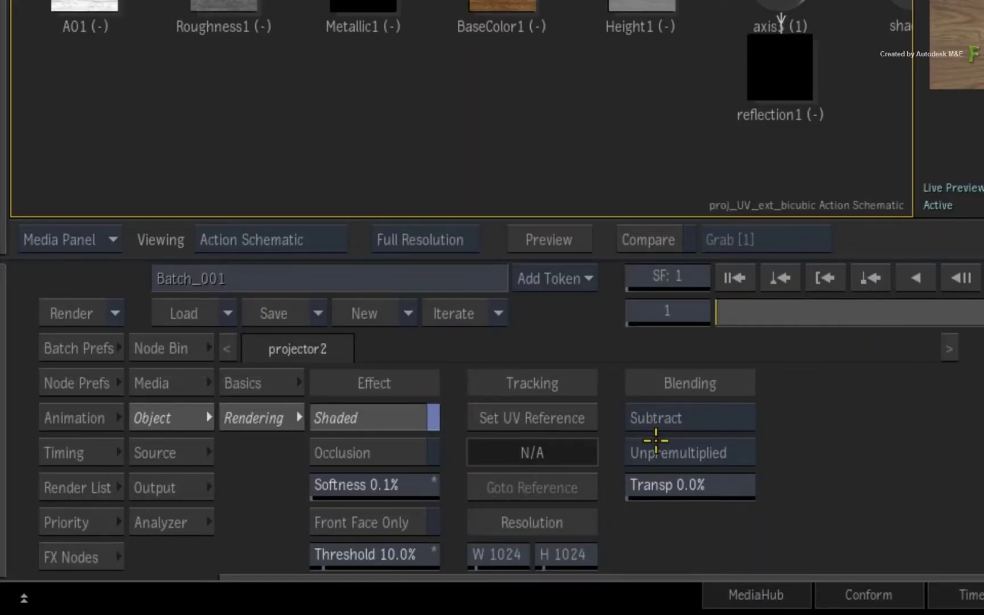
left_click(293, 516)
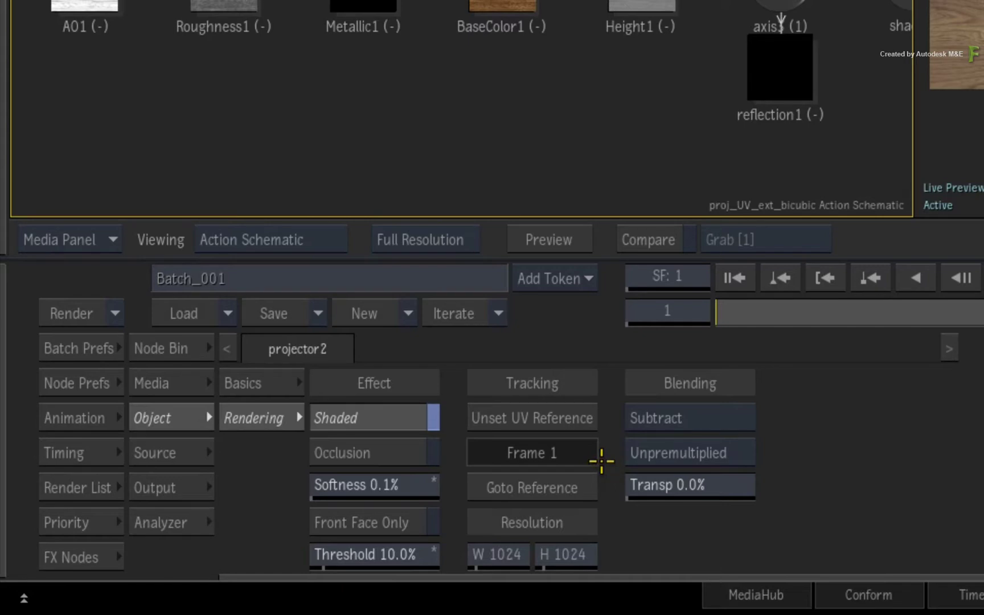
left_click(574, 420)
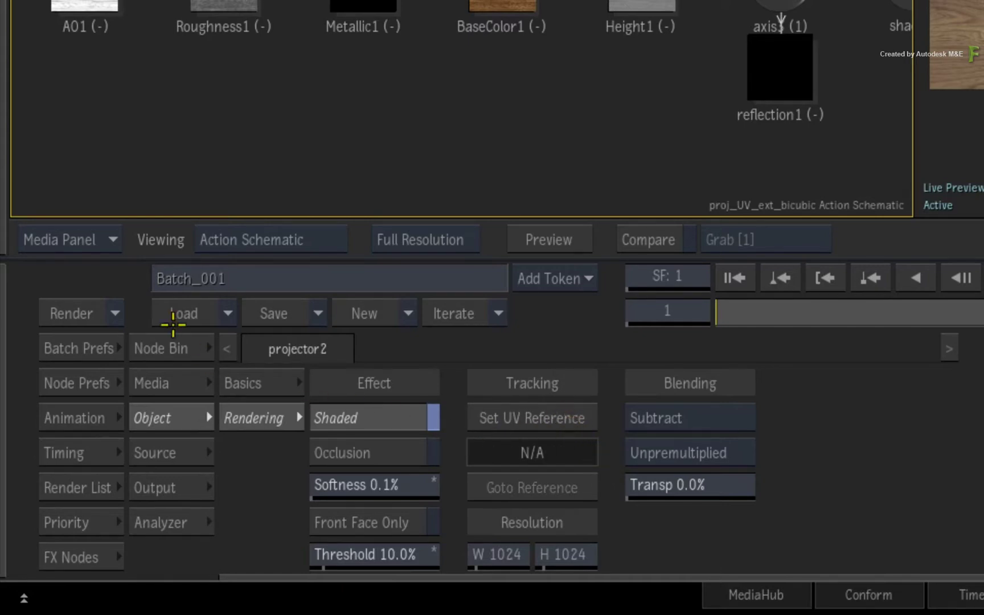
left_click(168, 346)
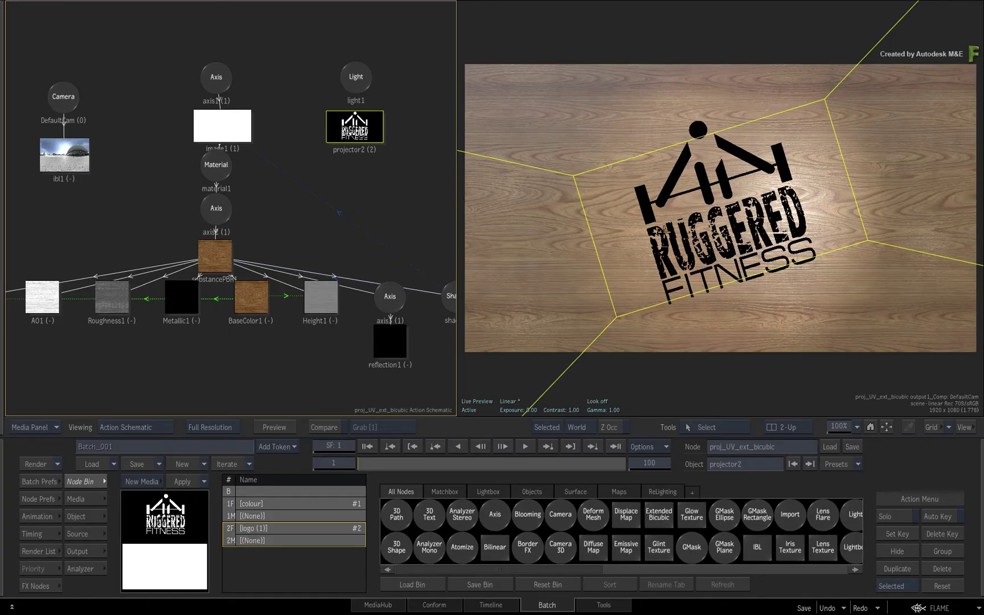
Step: Change the image1 surface type to Extended Bicubic
left_click(622, 233)
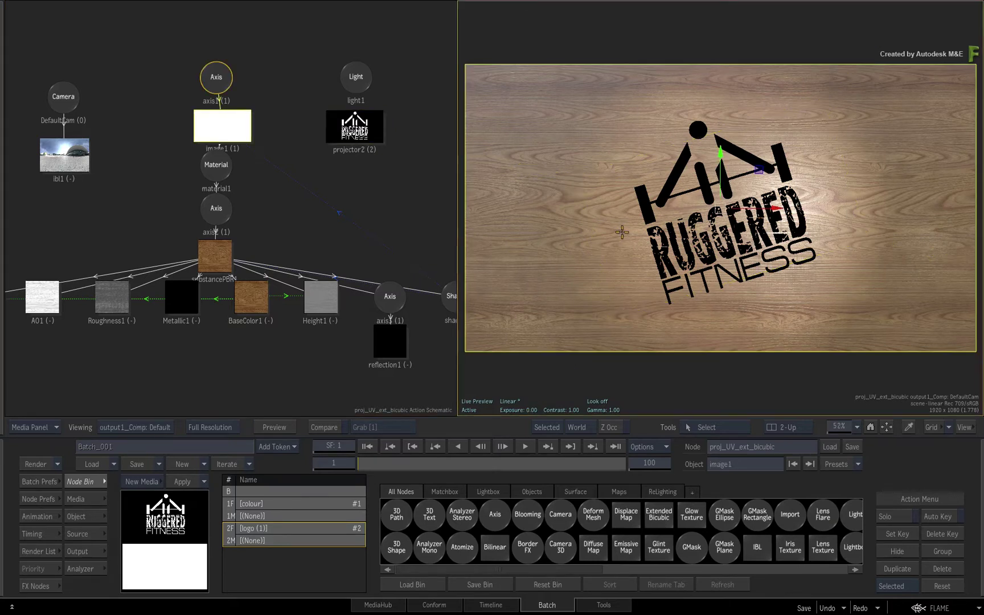
double_click(590, 327)
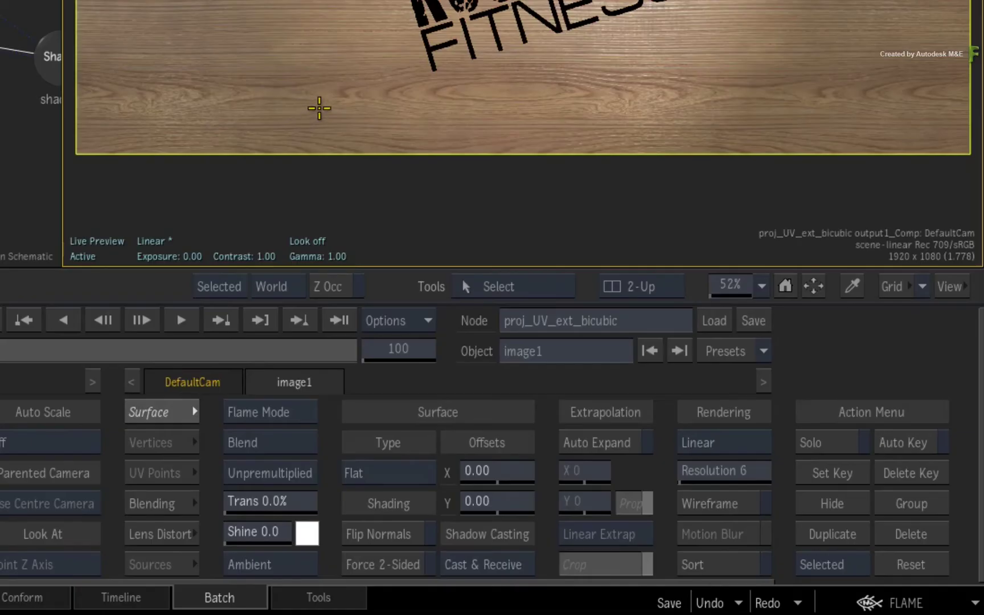
left_click(406, 474)
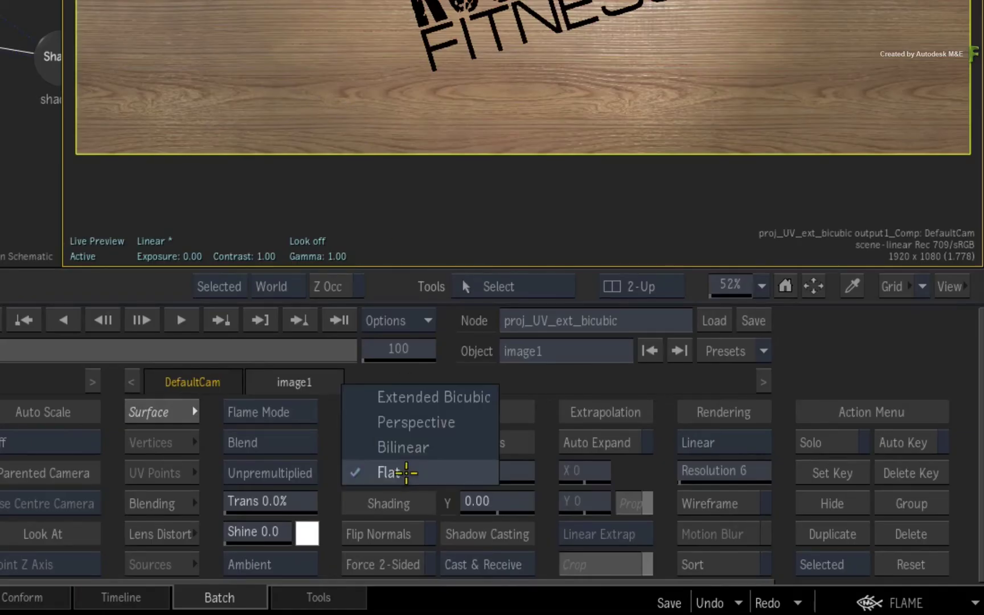
left_click(422, 398)
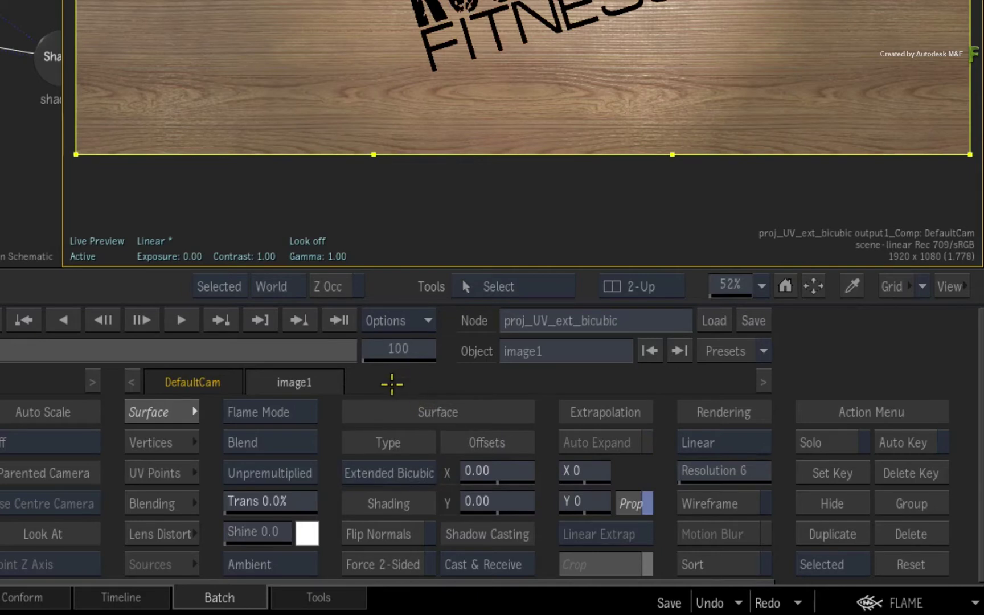
Step: Subdivide the image1 surface's vertices twice to get a finer grid
left_click(163, 444)
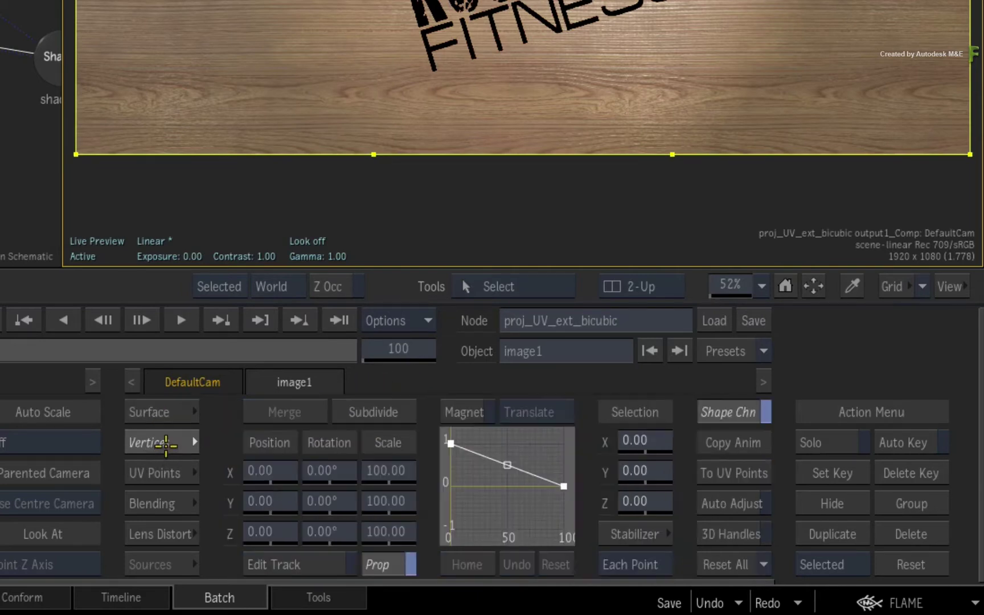
left_click(406, 411)
left_click(405, 414)
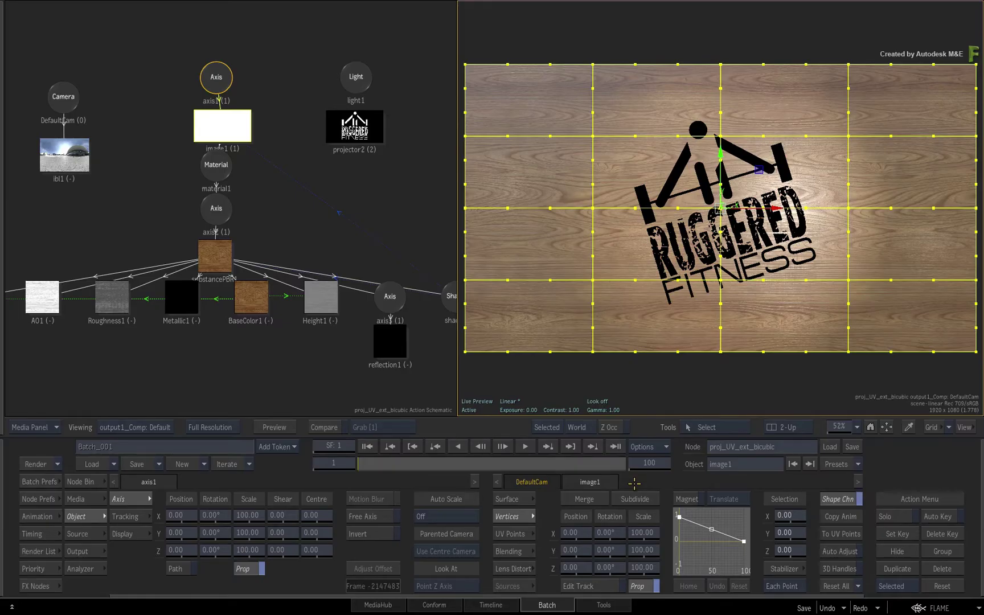
Step: Go to frame 50, select all vertices of the surface and keyframe them in their flat position
left_click_drag(370, 466, 403, 468)
left_click_drag(271, 248, 486, 235)
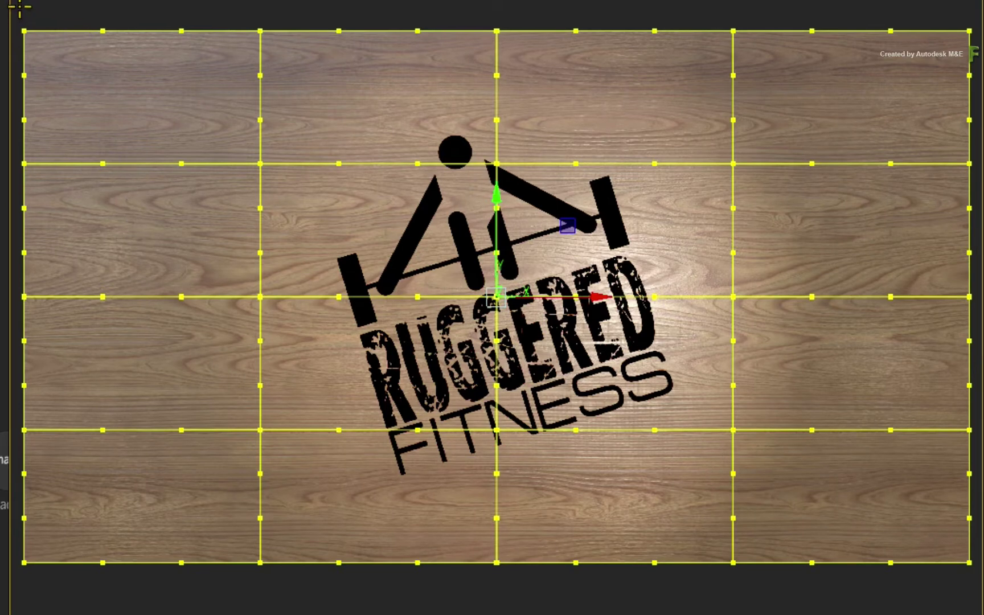
left_click_drag(23, 9, 975, 598)
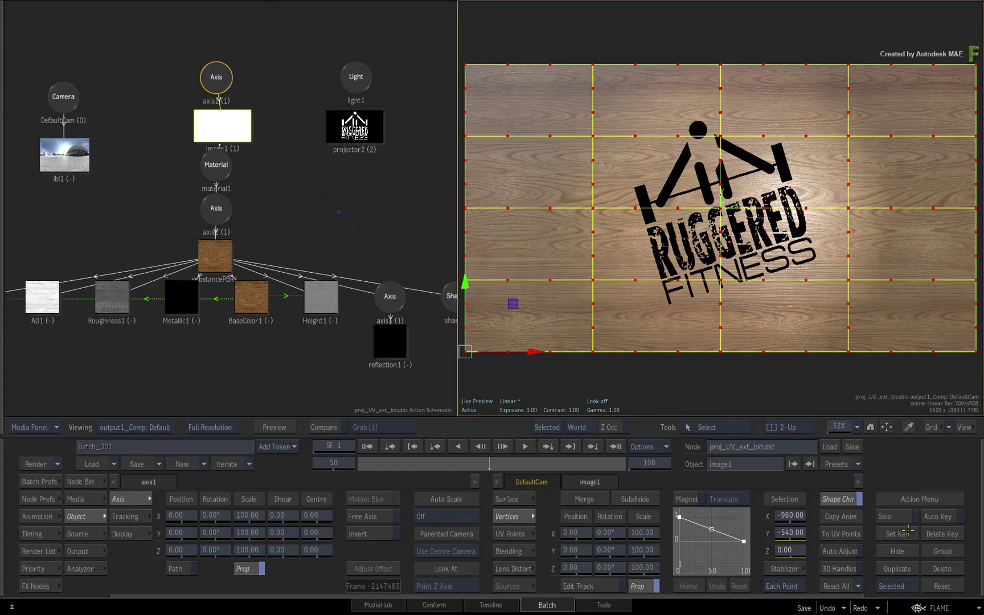
left_click(709, 374)
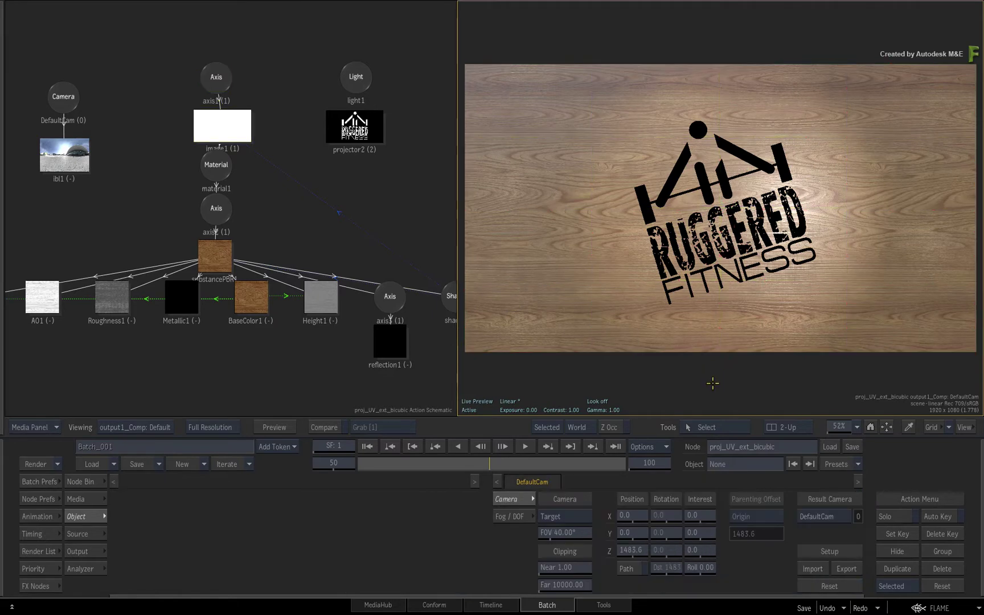
Step: At frame 1, turn on Auto Key, select the surface's left two columns of vertices and enable Auto Adjust
left_click(705, 341)
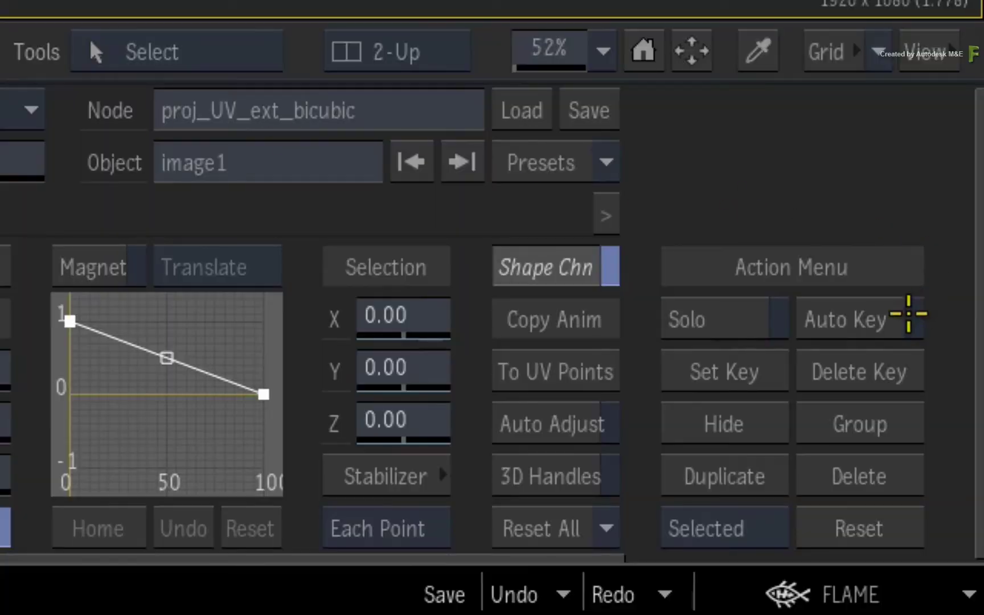
left_click(944, 517)
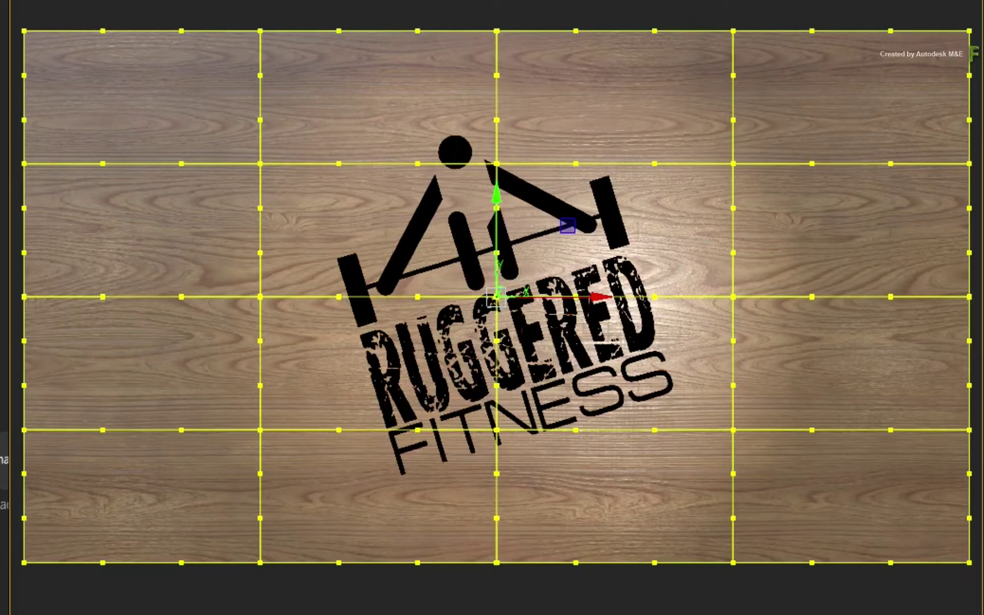
left_click_drag(388, 612, 10, 5)
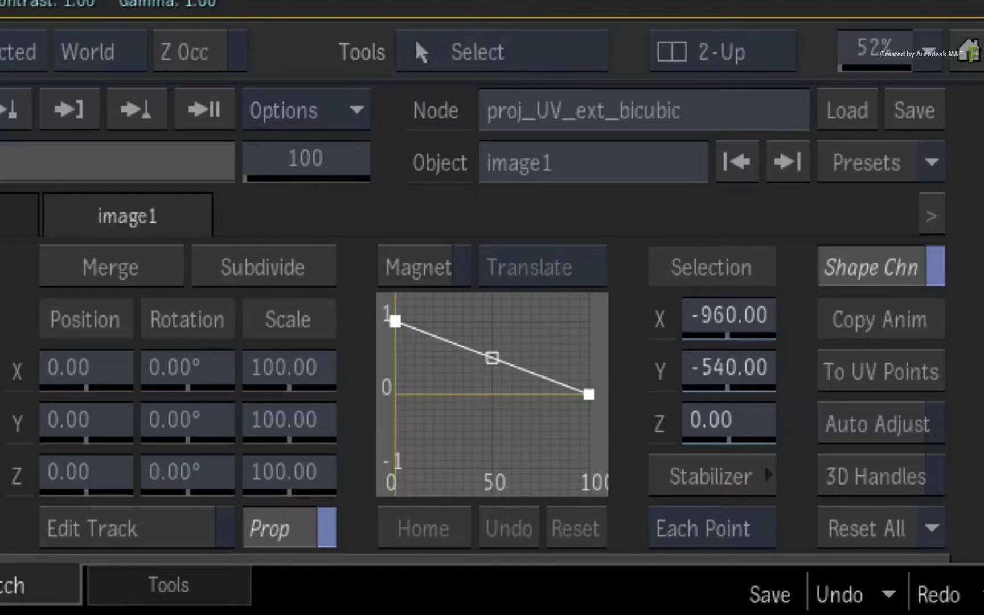
left_click(843, 428)
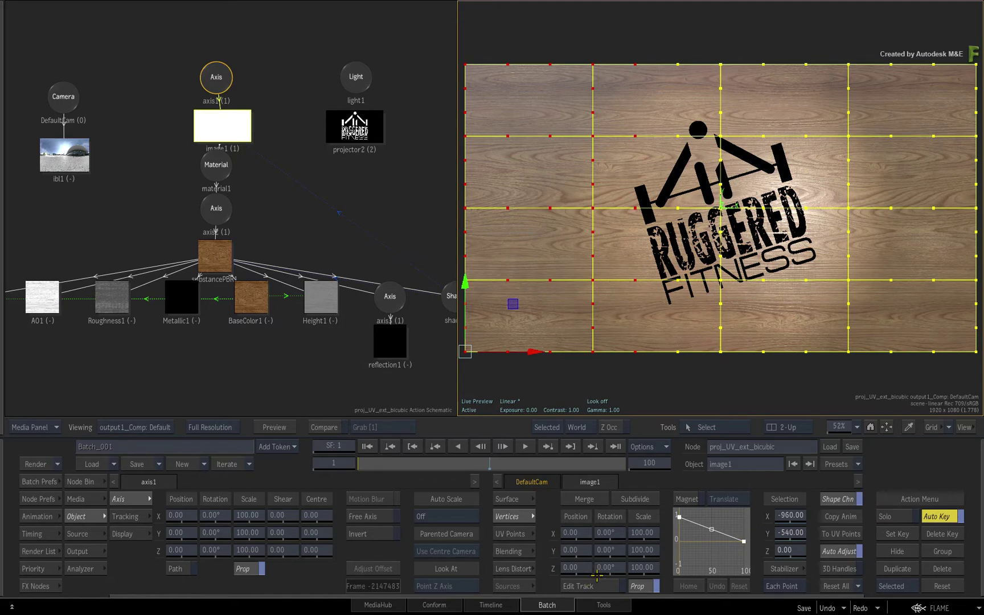
Step: Set the X rotation of the selected left vertices to 90° at frame 1
left_click_drag(605, 534, 631, 534)
left_click(612, 534)
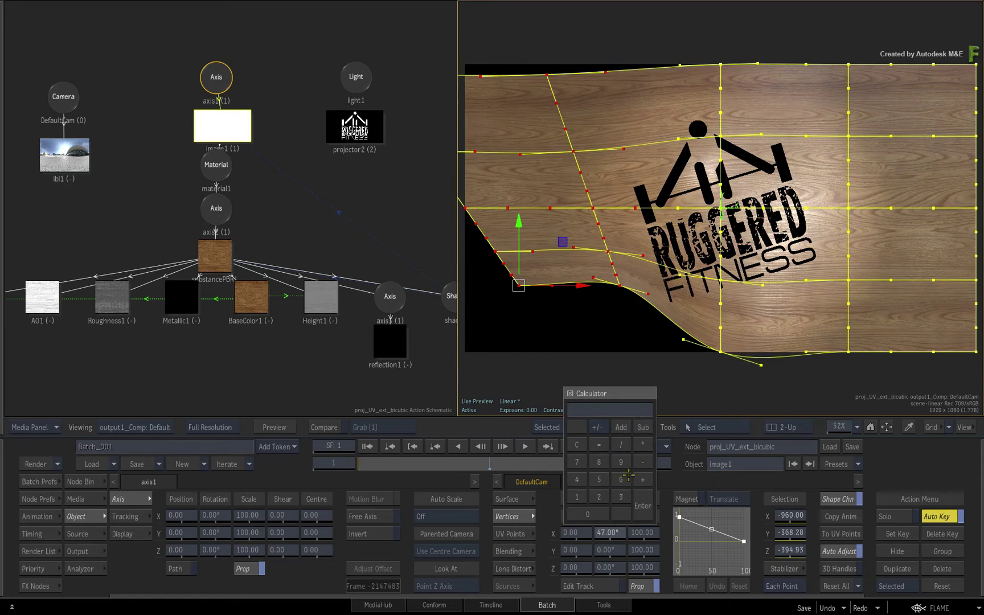
left_click(641, 503)
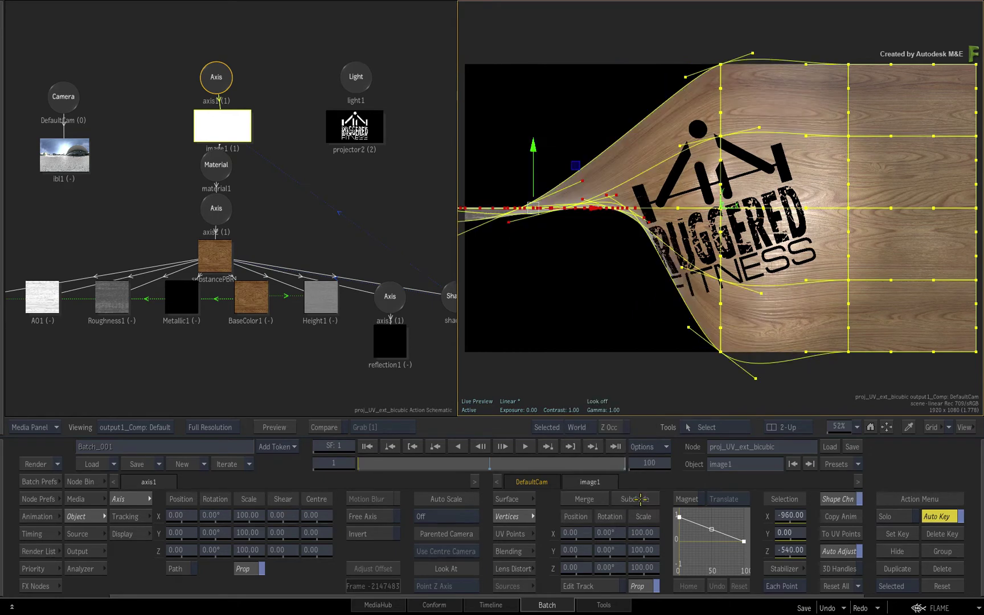
Step: Set the X rotation of the selected left vertices to -90° at frame 100
left_click_drag(364, 464, 716, 460)
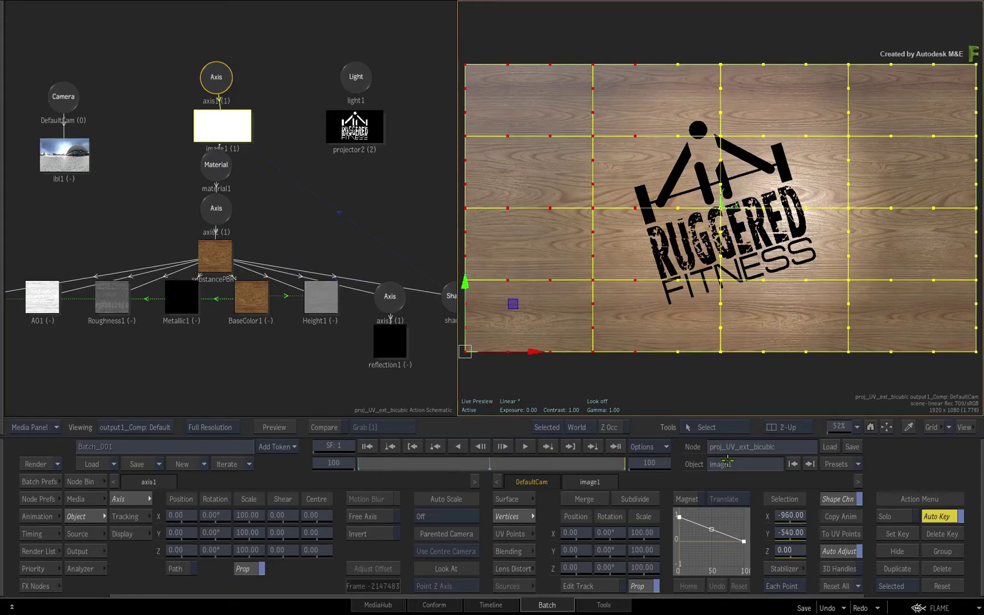
left_click(622, 534)
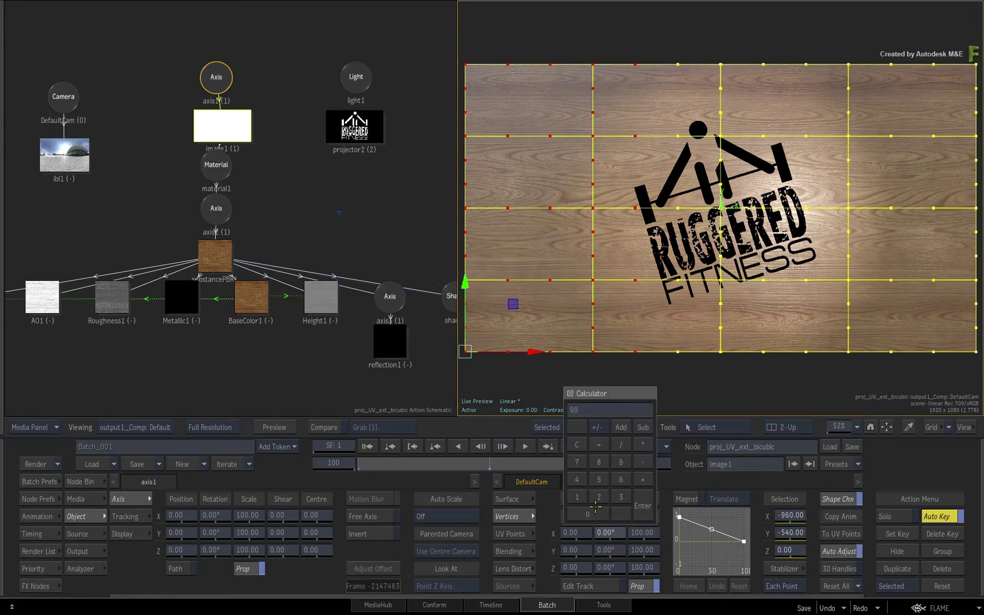
left_click(642, 508)
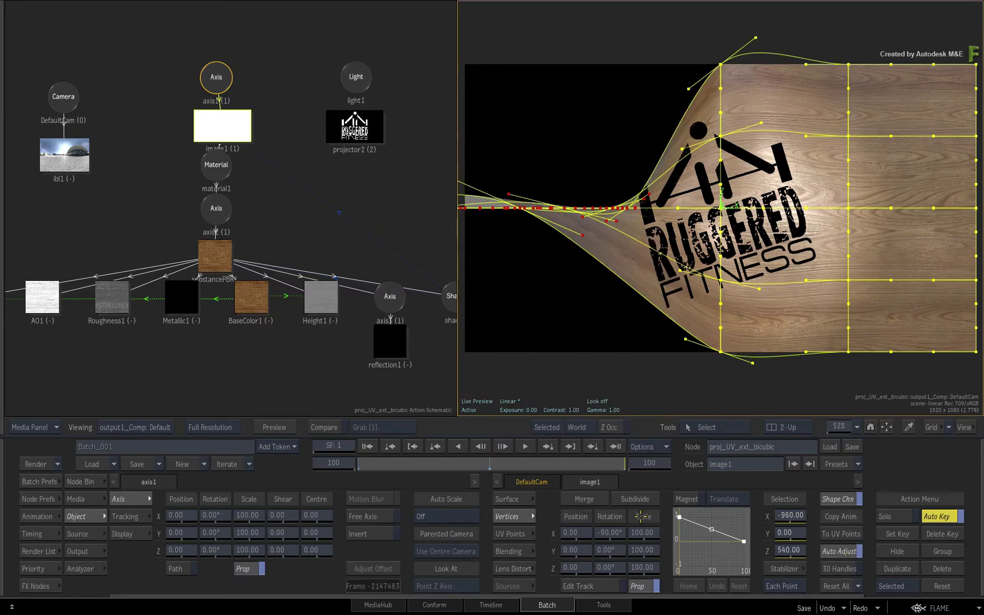
Step: At frame 1, select the surface's right two columns of vertices and set their X rotation to -90°
left_click_drag(611, 462, 487, 463)
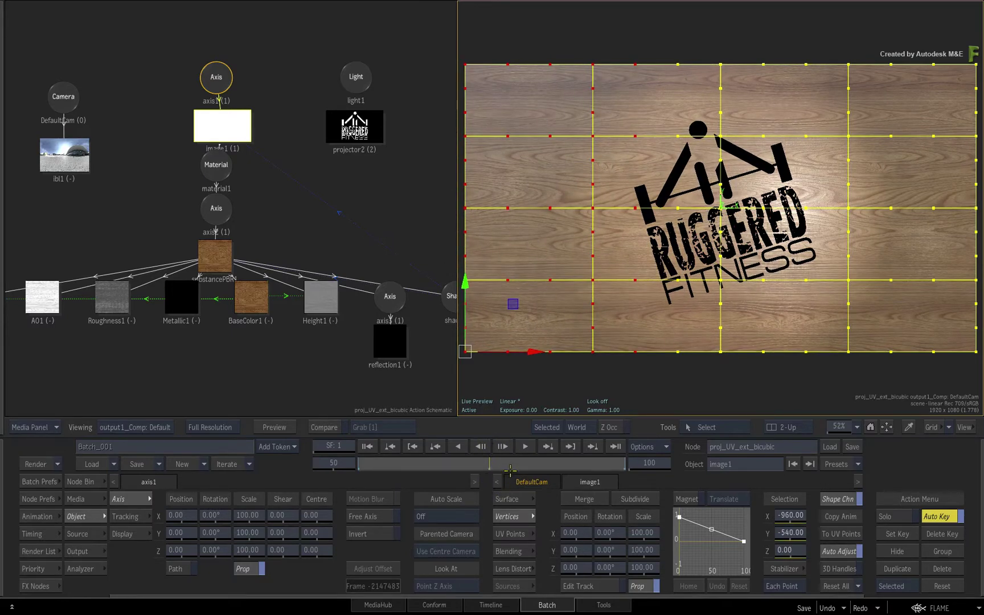
left_click_drag(490, 465, 465, 464)
left_click_drag(422, 488, 299, 511)
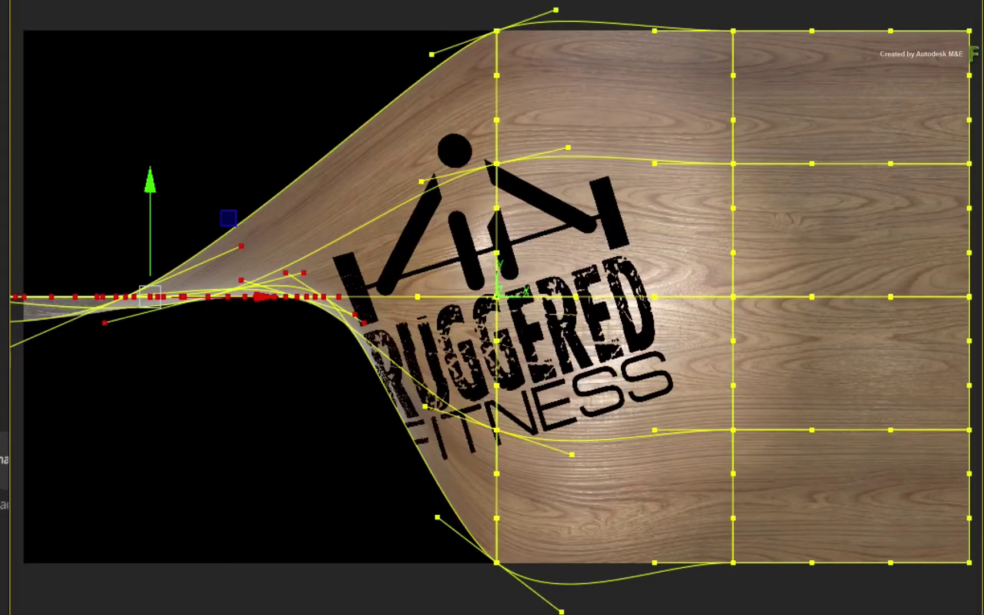
left_click_drag(607, 614, 972, 3)
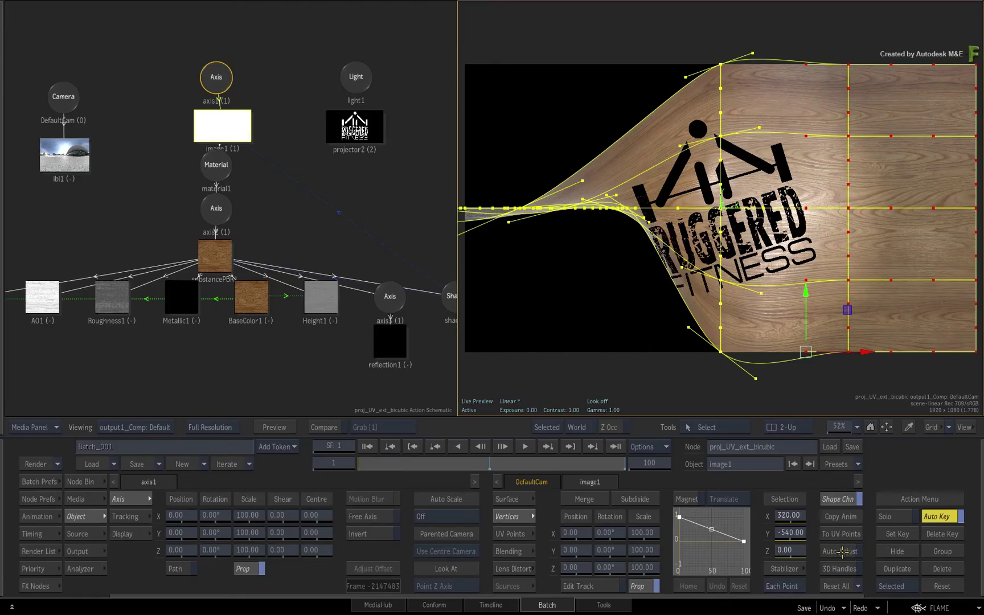
left_click(609, 531)
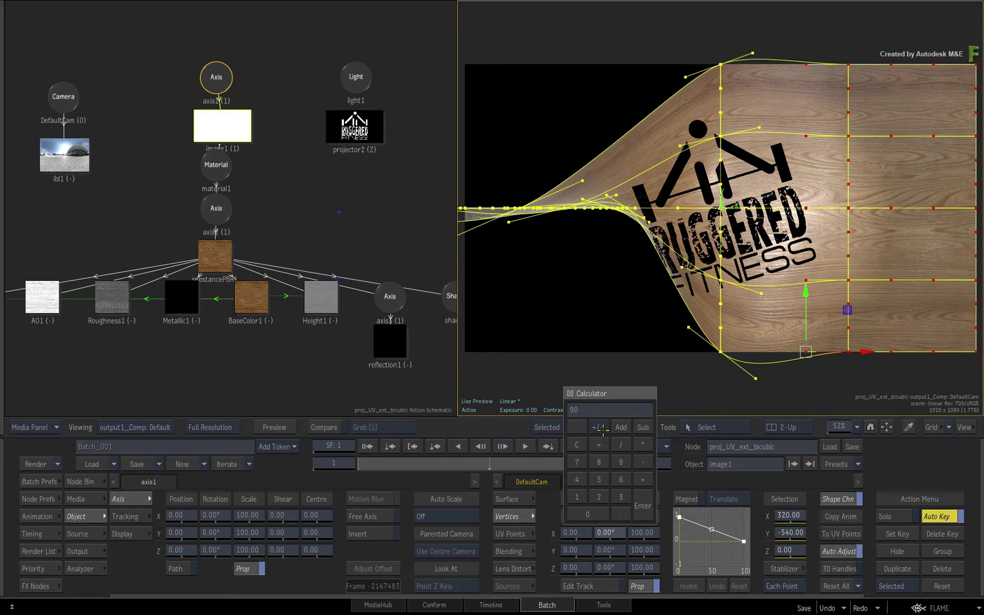
left_click(634, 500)
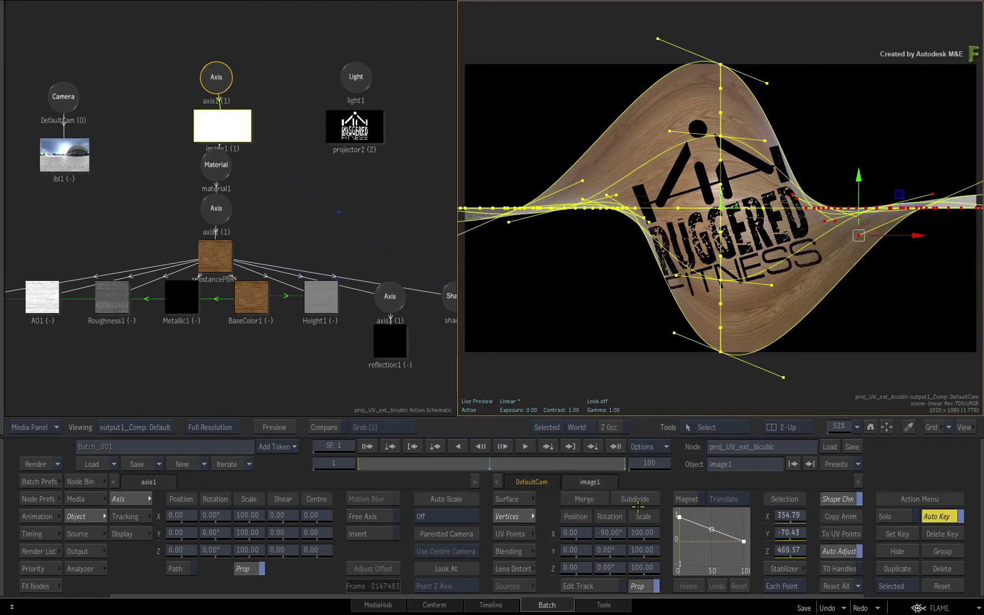
Step: Set the X rotation of the selected right vertices to 90° at frame 100, and turn off Auto Key
left_click(614, 446)
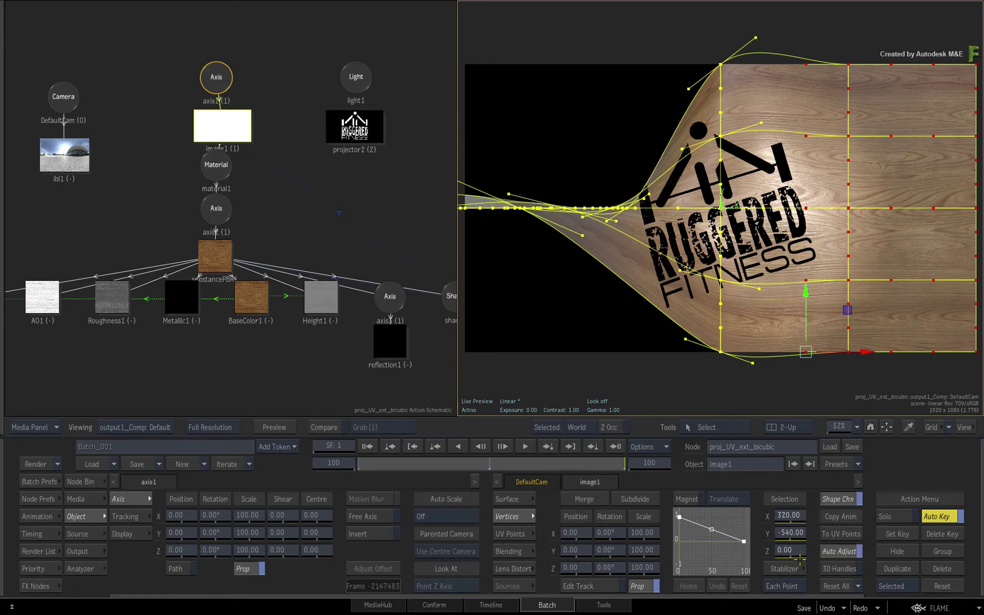
left_click(609, 532)
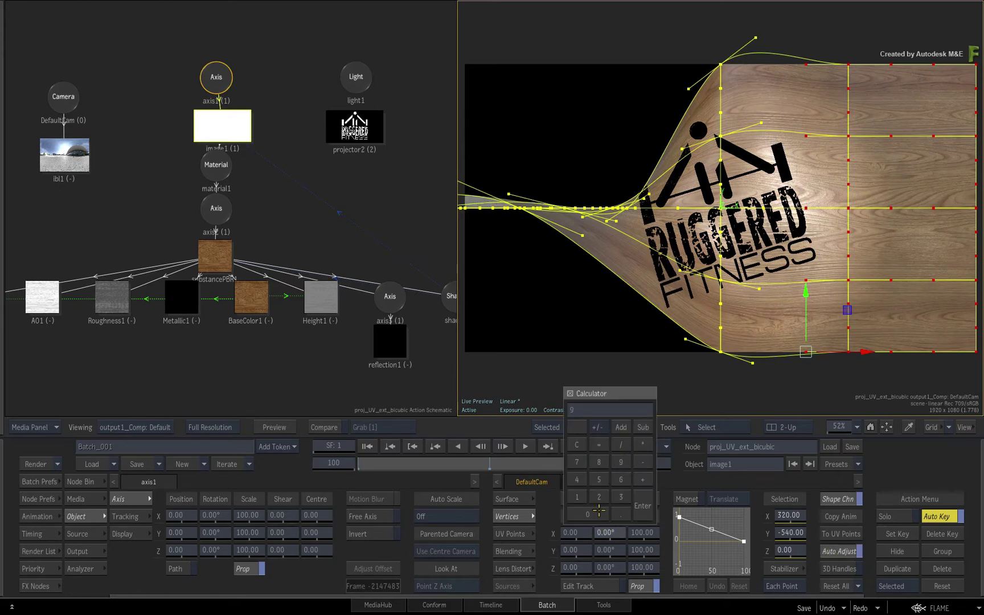
left_click(643, 505)
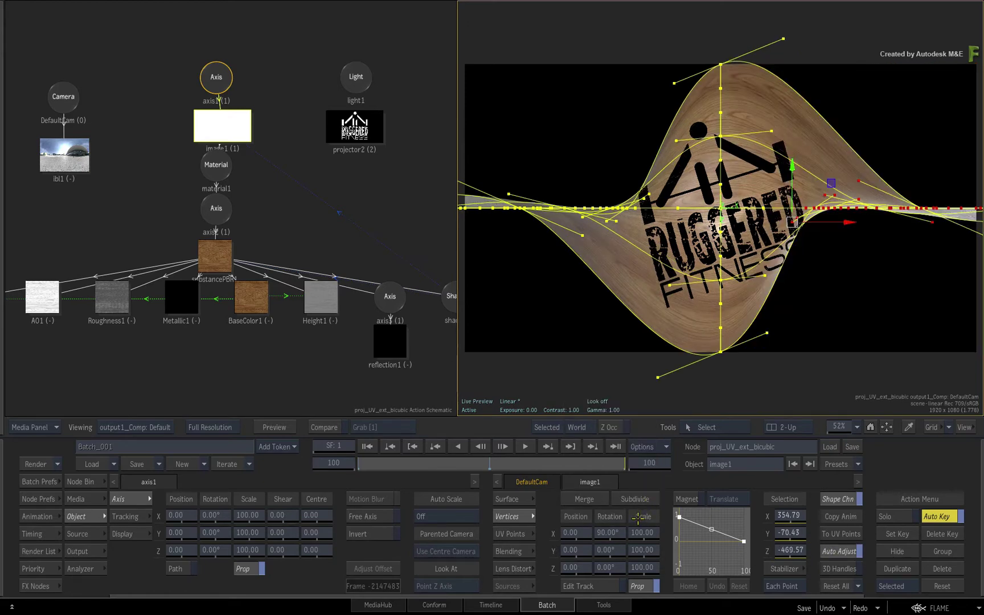
left_click(939, 518)
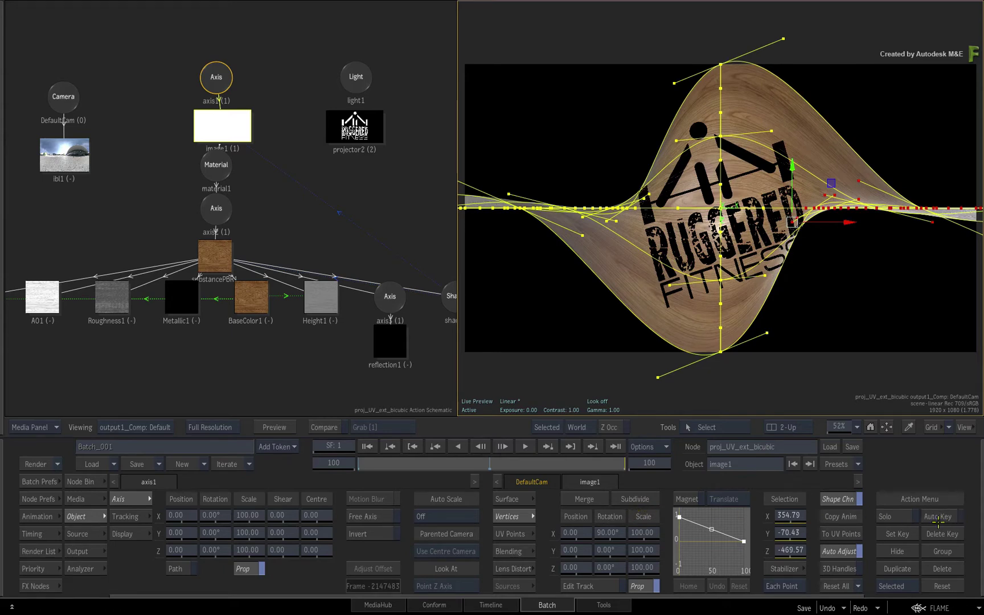
Step: Review the surface animation, park on frame 50 and set the UV reference of projector2 there
left_click_drag(621, 465, 393, 462)
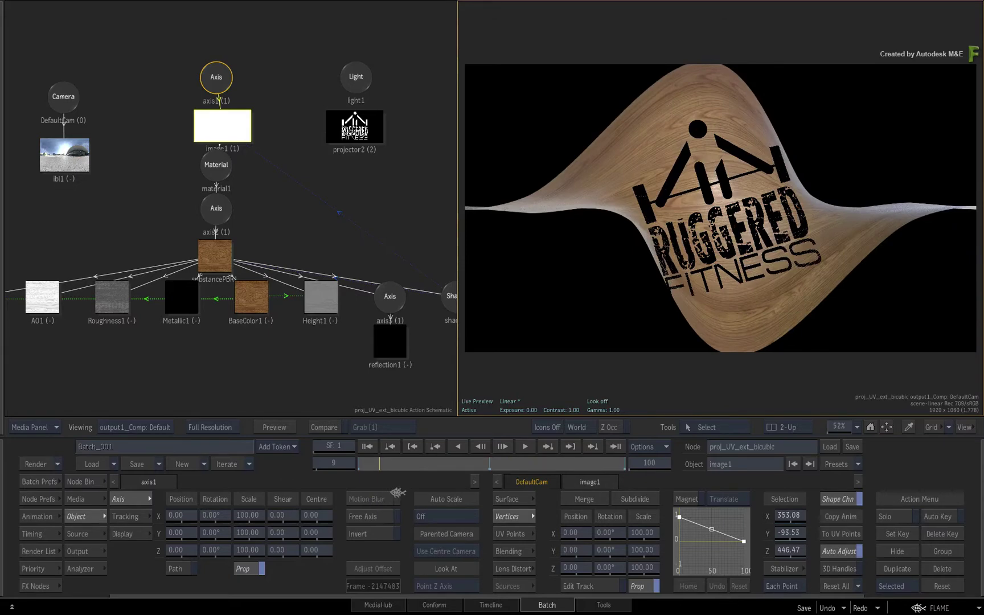
left_click_drag(484, 467, 491, 465)
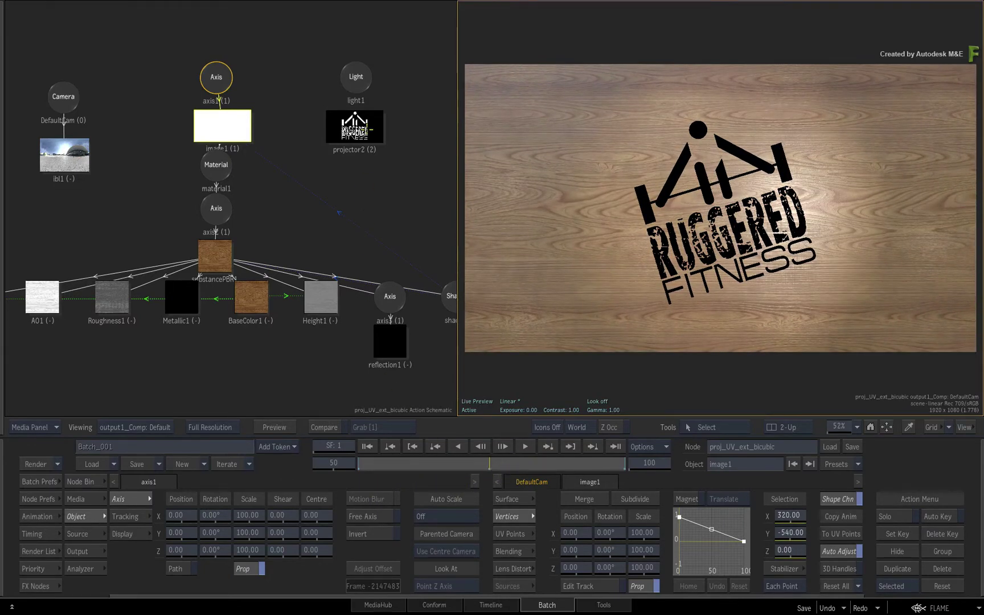
left_click(365, 131)
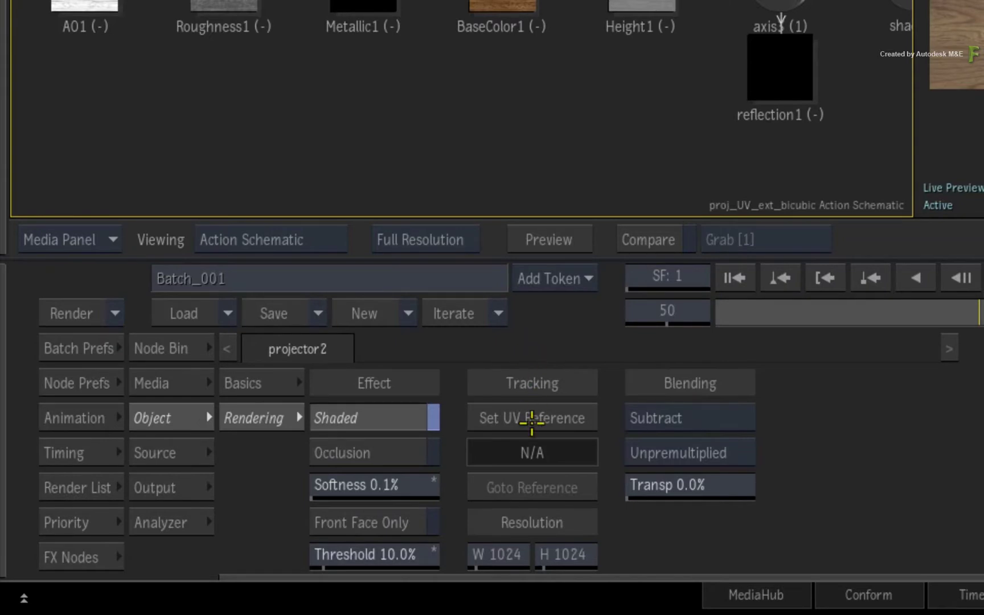
left_click(267, 517)
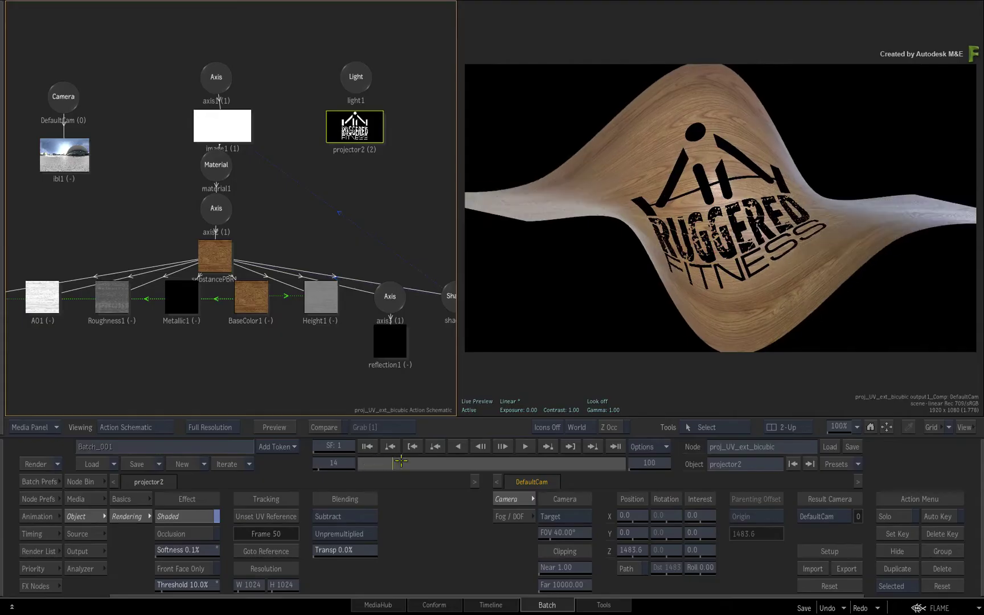
Step: Check the tracked logo over the animation, unset the UV reference to compare, and set it again at frame 50
left_click_drag(401, 461, 524, 459)
left_click_drag(481, 462, 400, 450)
left_click(277, 516)
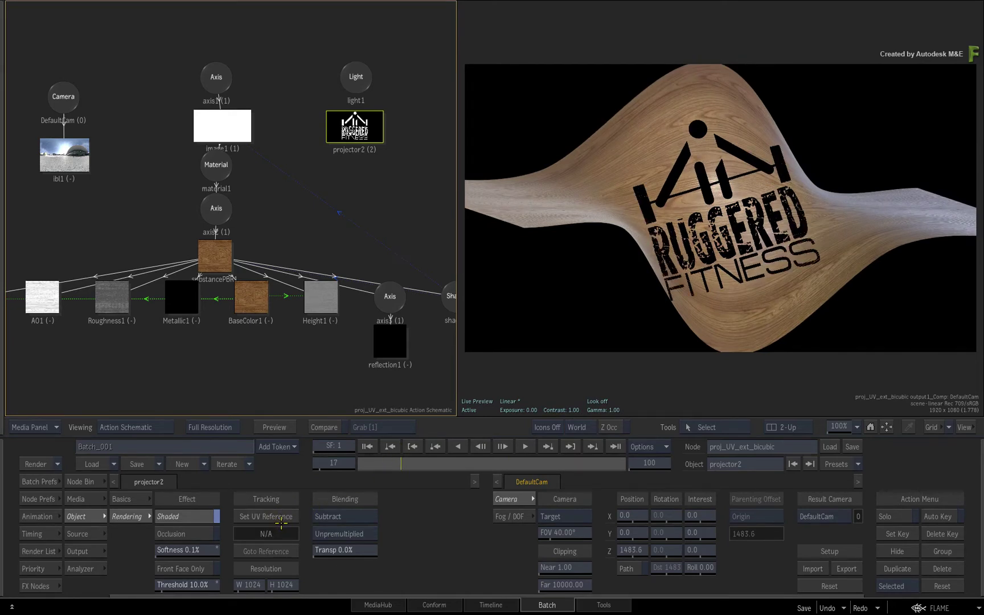
mouse_move(414, 468)
left_mouse_down()
mouse_move(371, 464)
mouse_move(472, 464)
left_mouse_up()
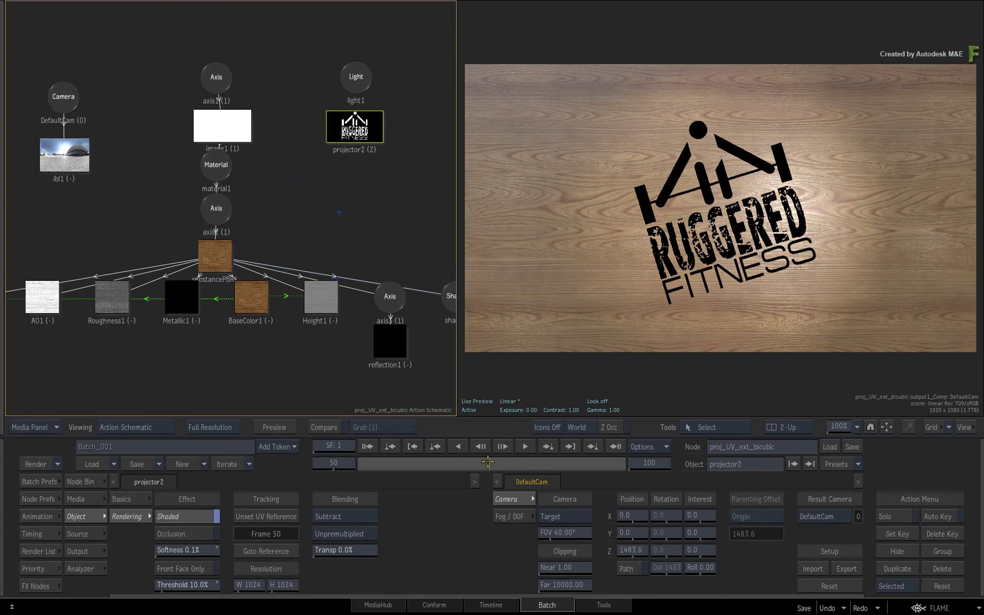
Step: Scrub the surface with the frame 50 reference, unset the reference and play the animation for comparison
left_click_drag(488, 462, 558, 439)
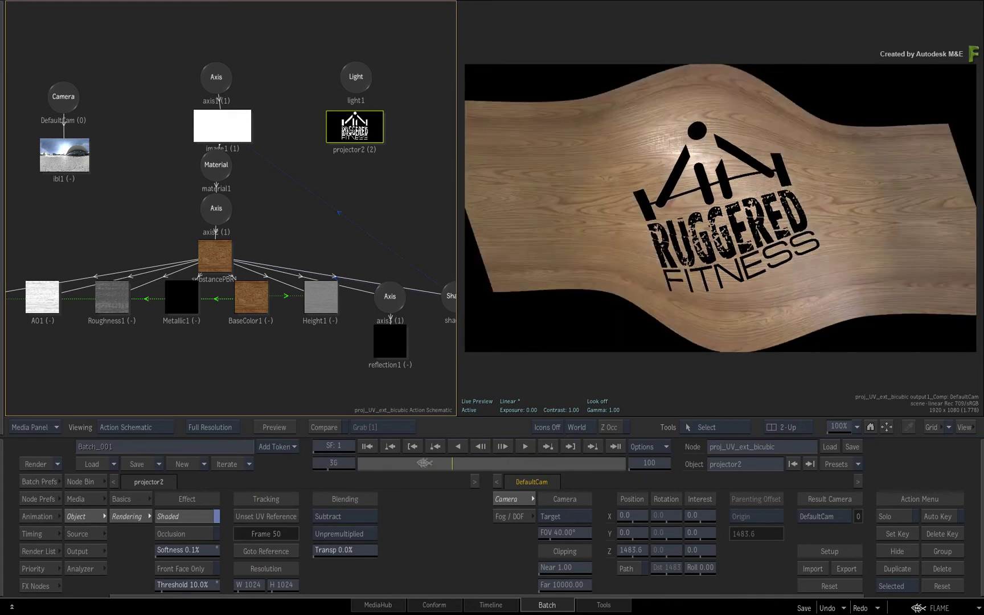
left_click(407, 466)
left_click(283, 516)
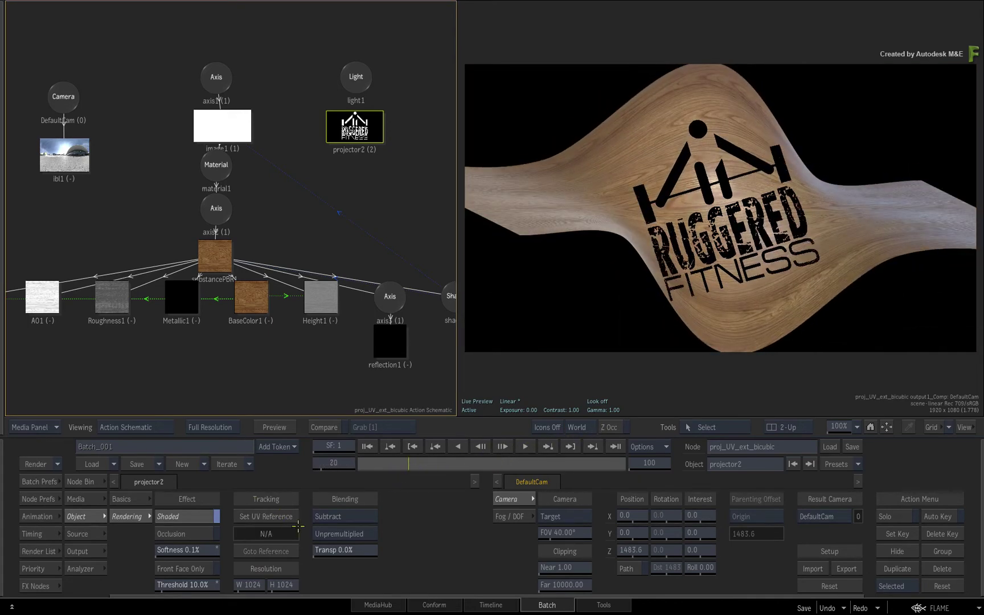
key("space")
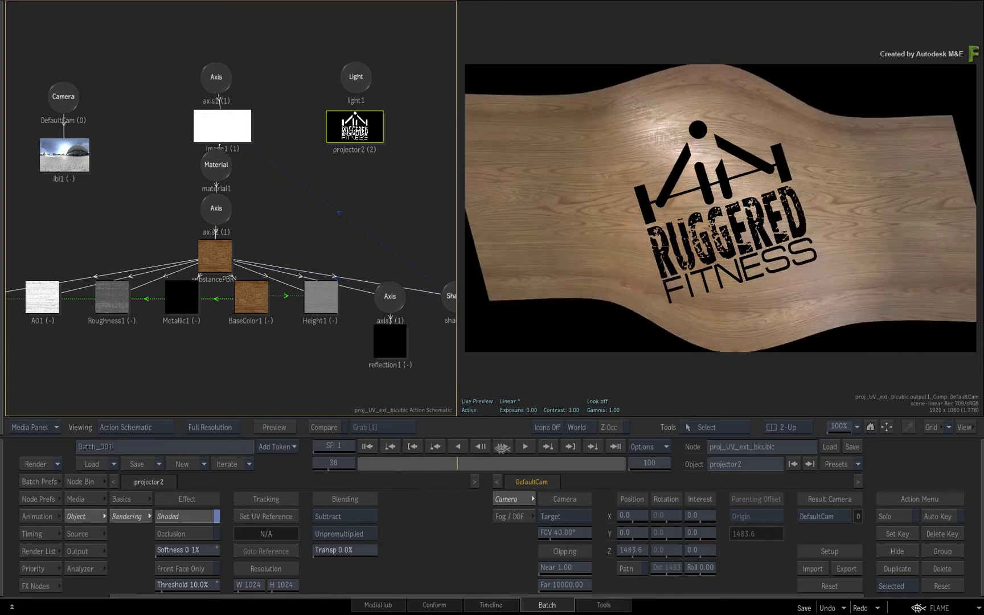
Step: Try setting the projector's UV reference at frame 12 and check the logo on the flat surface at frame 50
mouse_move(593, 465)
left_mouse_down()
mouse_move(362, 467)
mouse_move(382, 470)
left_mouse_up()
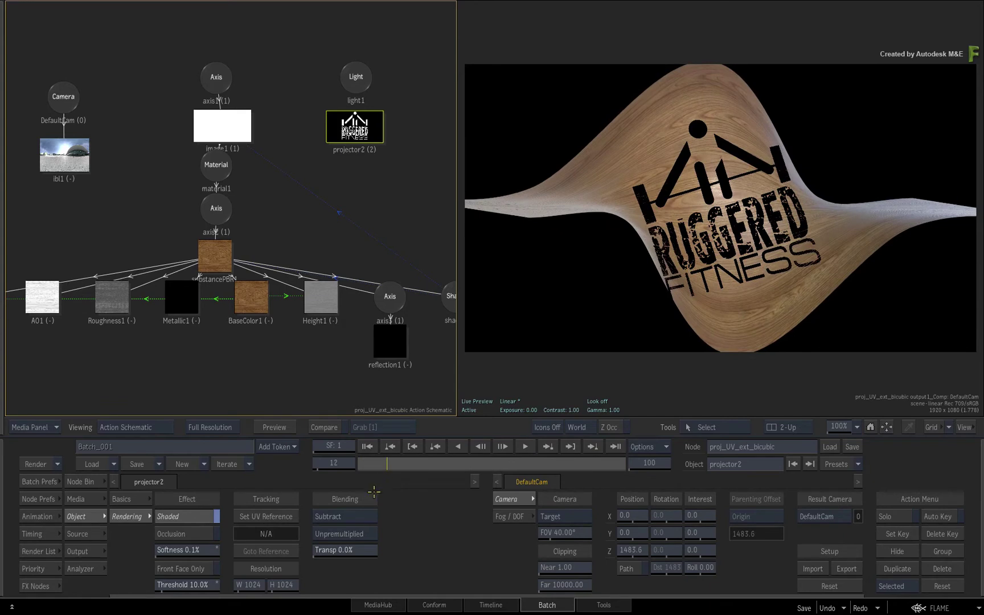
left_click(271, 515)
mouse_move(388, 464)
left_mouse_down()
mouse_move(371, 464)
mouse_move(444, 464)
left_mouse_up()
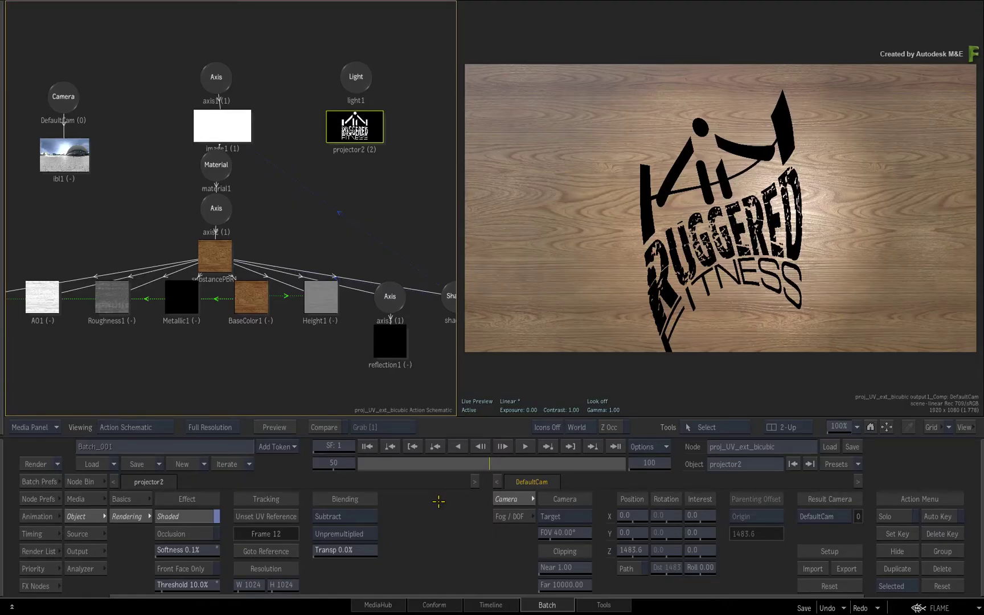
Step: Unset the projector's frame 12 UV reference and set a new UV reference at frame 50
left_click(274, 517)
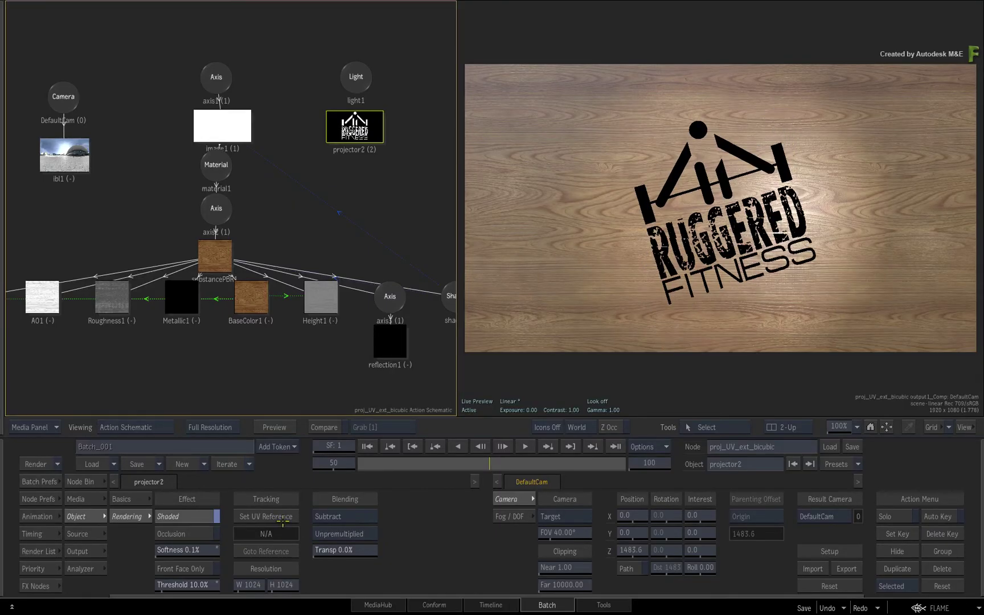
left_click(282, 517)
mouse_move(486, 463)
left_mouse_down()
mouse_move(346, 477)
mouse_move(581, 436)
mouse_move(491, 447)
left_mouse_up()
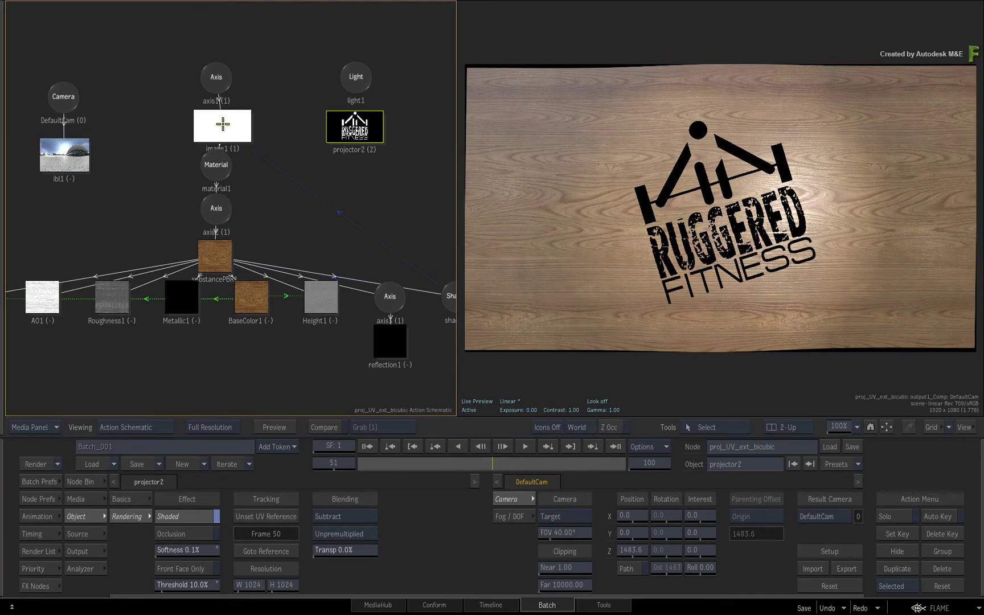
Step: Show the icons of the selected image1 surface and jump to its keyframe at frame 50 to check the reference frame
left_click(222, 123)
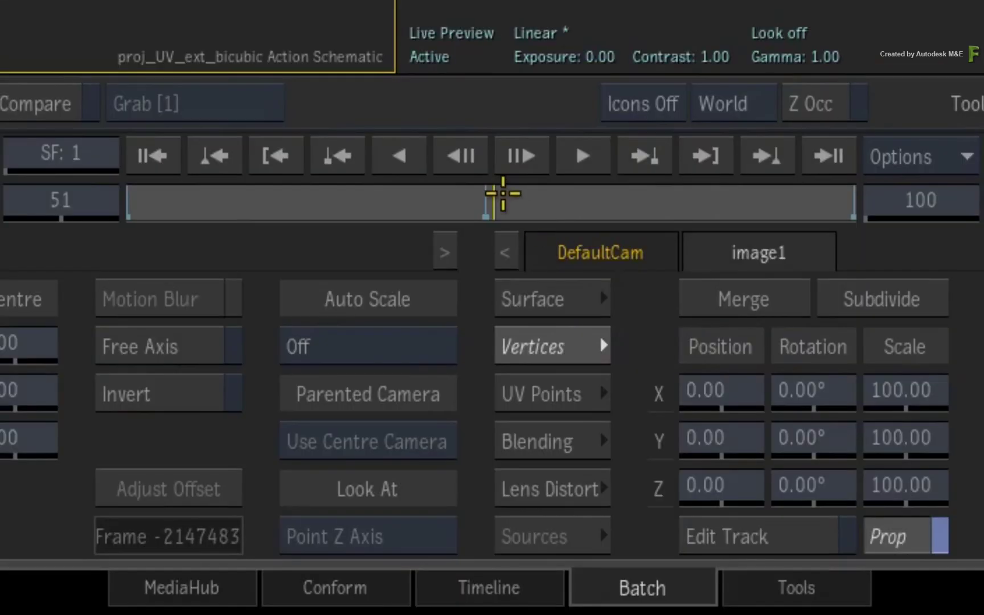
mouse_move(495, 460)
left_mouse_down()
mouse_move(443, 458)
mouse_move(482, 447)
left_mouse_up()
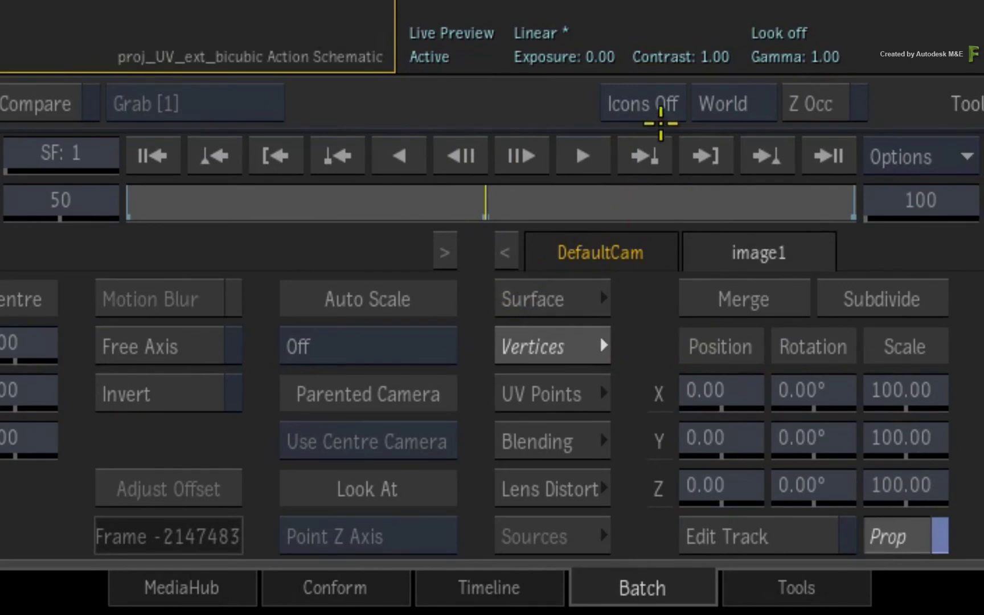
left_click(655, 103)
left_click(681, 183)
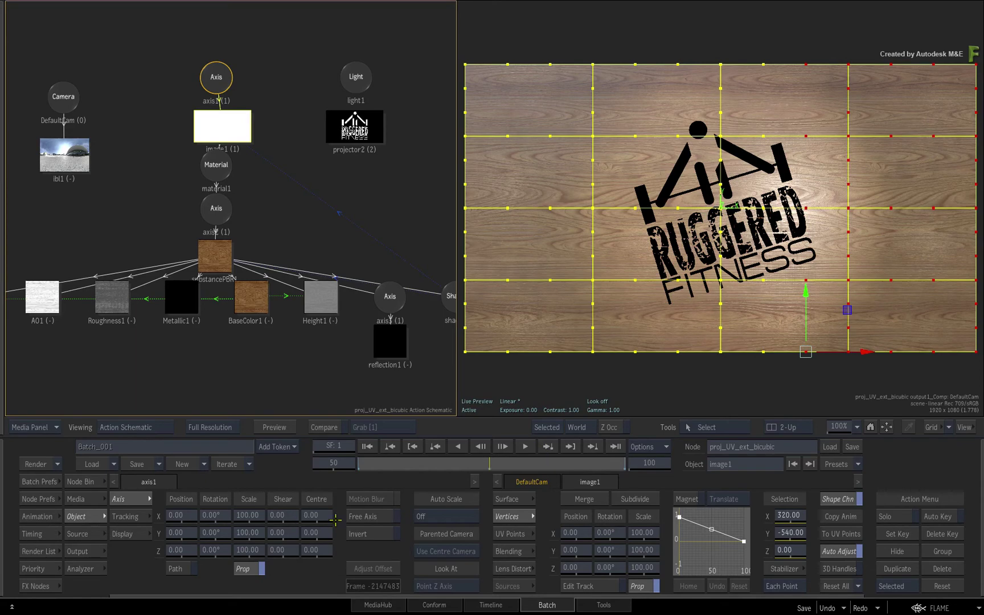
mouse_move(484, 463)
left_mouse_down()
mouse_move(419, 462)
mouse_move(573, 462)
mouse_move(464, 475)
mouse_move(367, 466)
mouse_move(472, 462)
left_mouse_up()
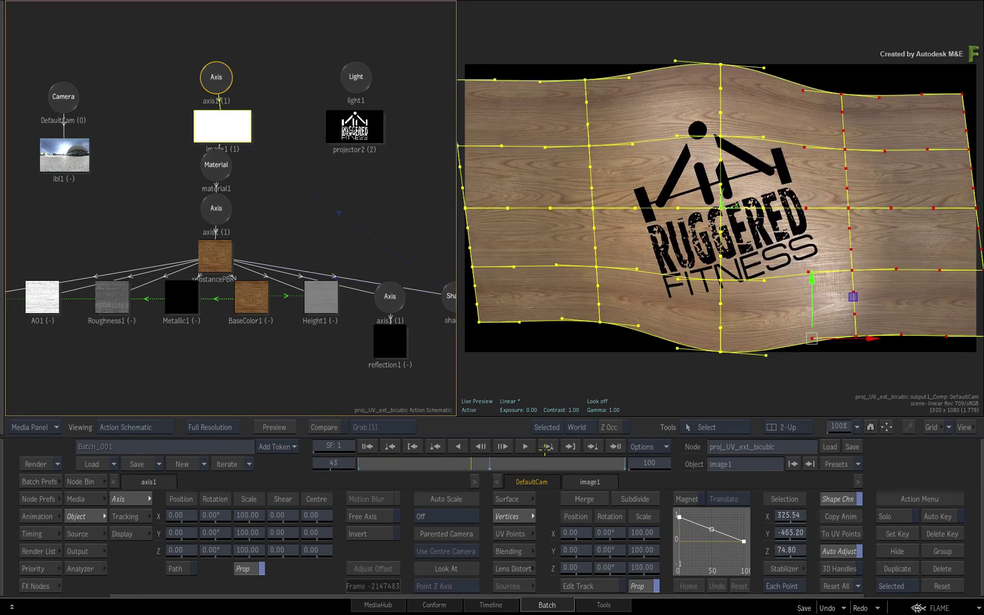
left_click(549, 447)
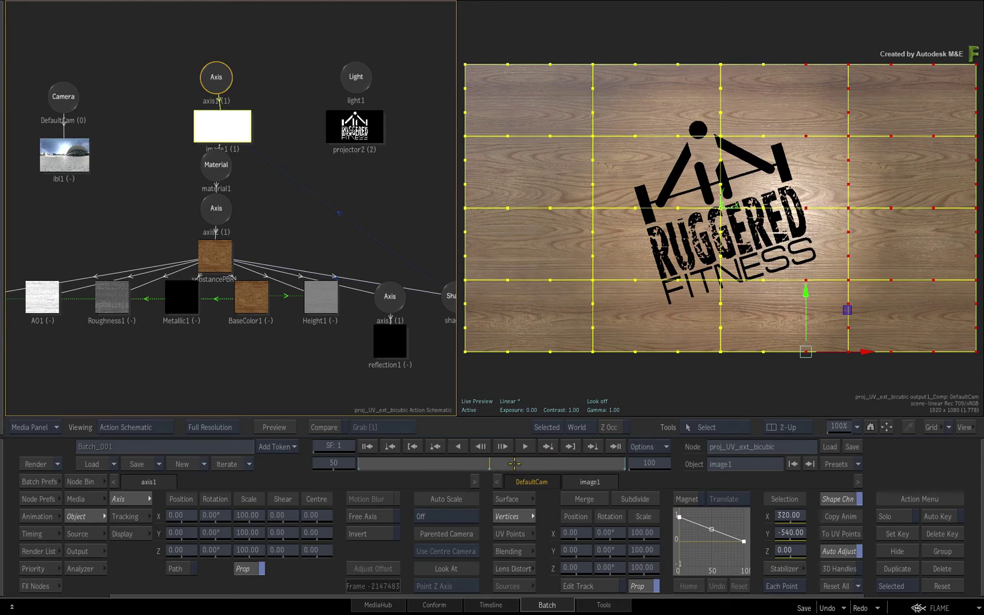
Step: Hide the icons, orbit the camera to an angled view of the surface and scrub the tracked logo to frame 50
mouse_move(488, 463)
left_mouse_down()
mouse_move(384, 466)
mouse_move(471, 483)
mouse_move(575, 461)
mouse_move(379, 503)
mouse_move(455, 499)
mouse_move(489, 482)
left_mouse_up()
left_click(562, 427)
left_click(559, 398)
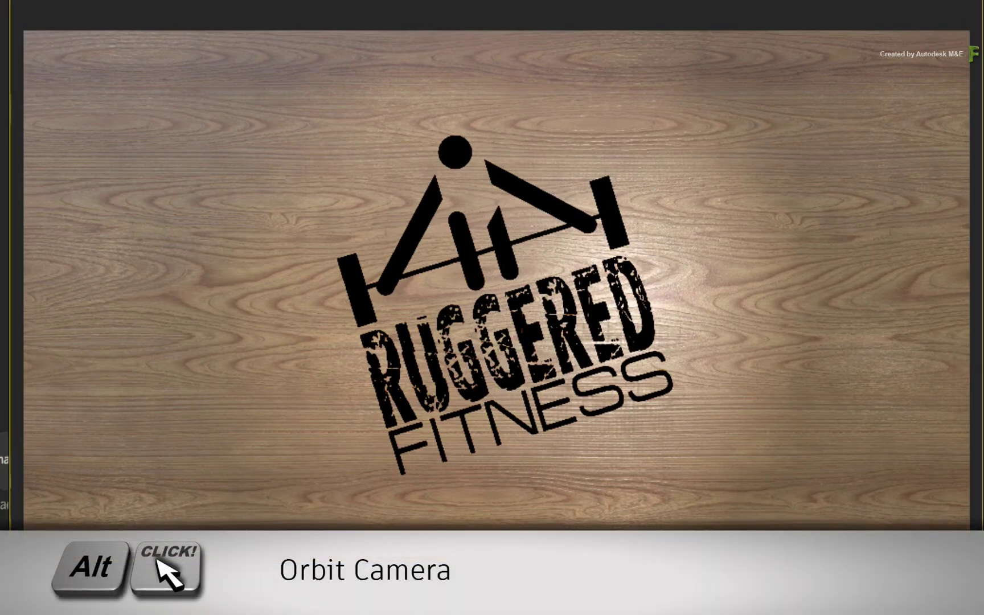
left_click_drag(141, 466, 285, 485)
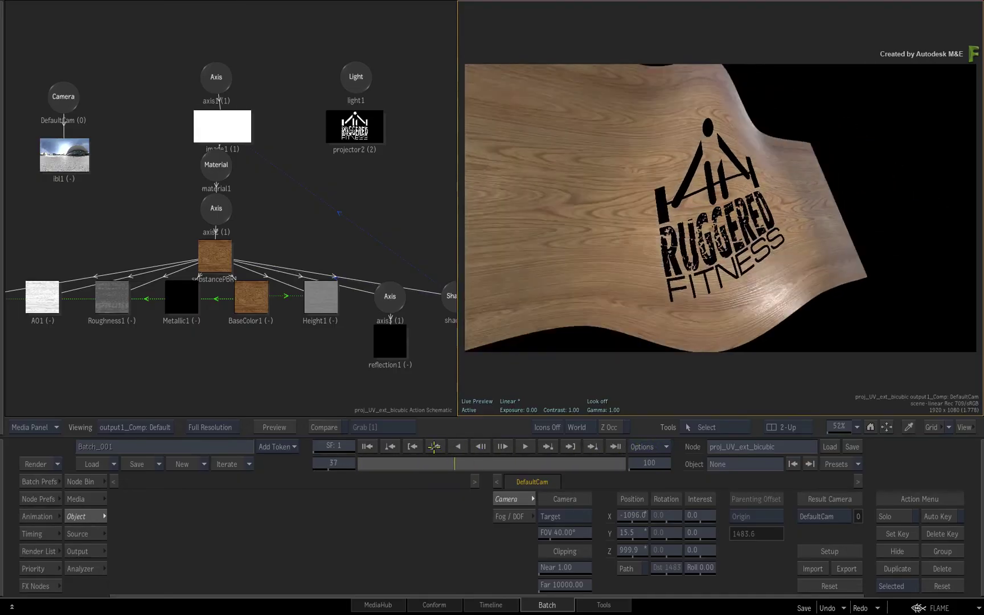
left_click_drag(629, 427, 488, 454)
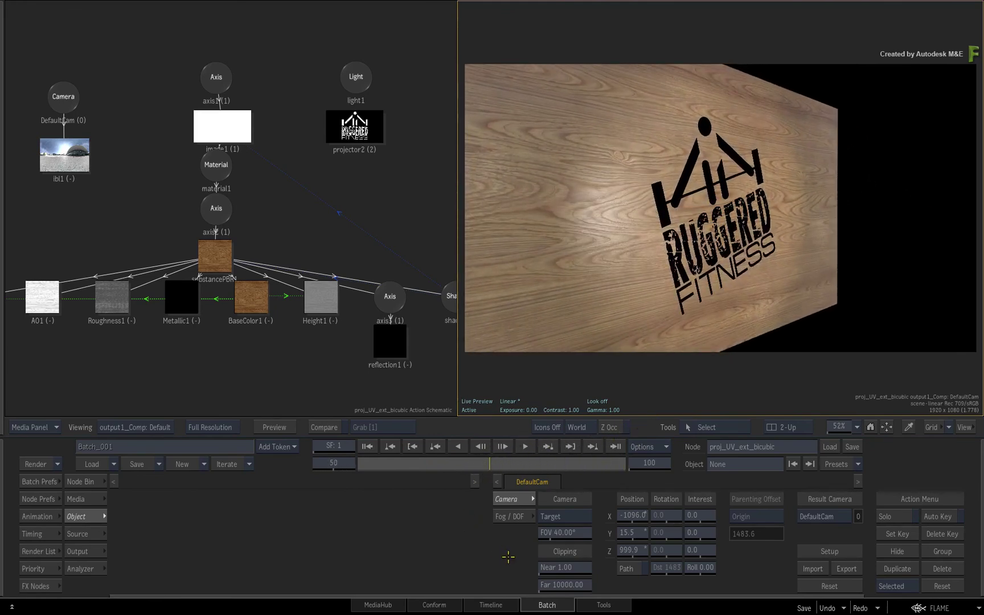
Step: Open the Node Bin
left_click(96, 482)
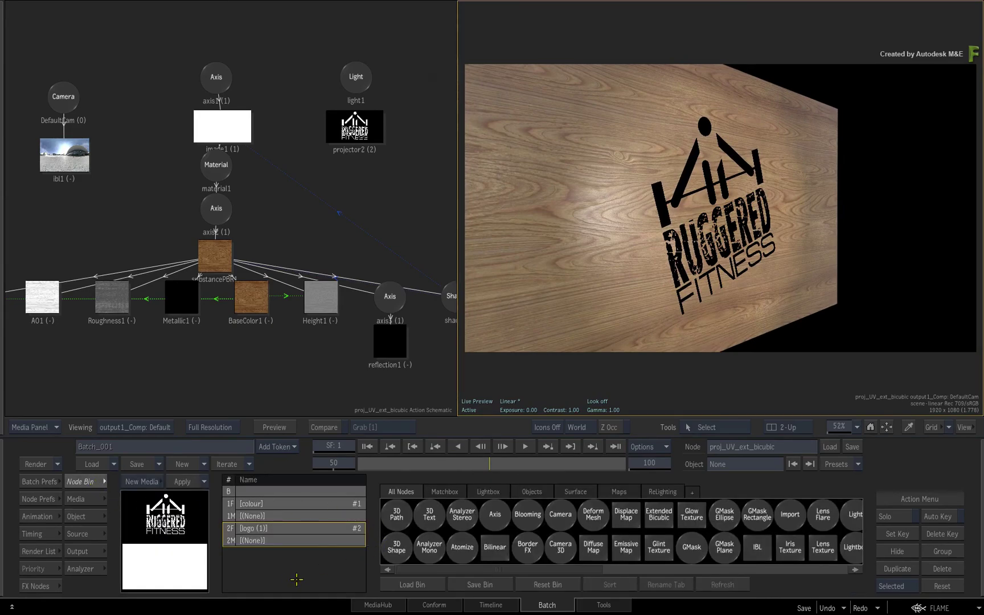